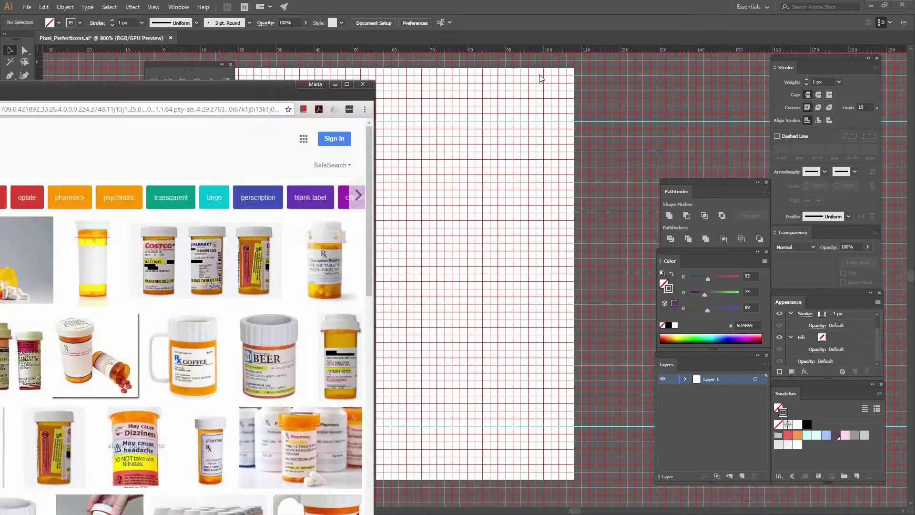
# - Examine the prescription bottle reference images in the maximized browser window, and return to the Illustrator document
pyautogui.moveTo(0, 84); pyautogui.dragTo(110, 2)
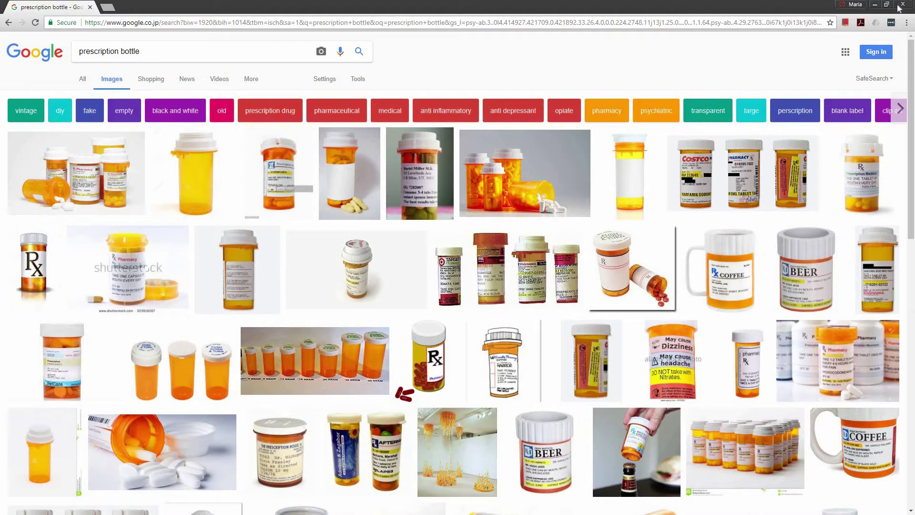
pyautogui.click(875, 4)
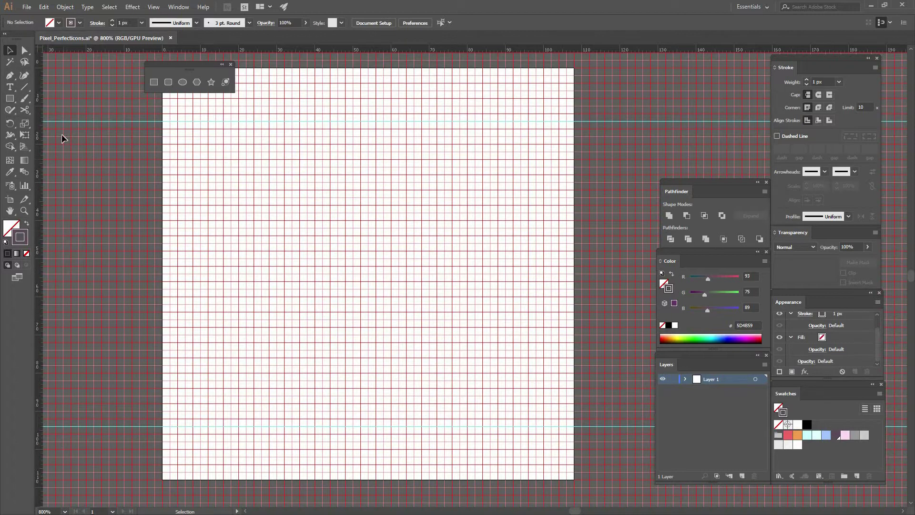
# - Tear off the shape tools as a floating panel and place it over the artboard's upper edge
pyautogui.click(11, 99)
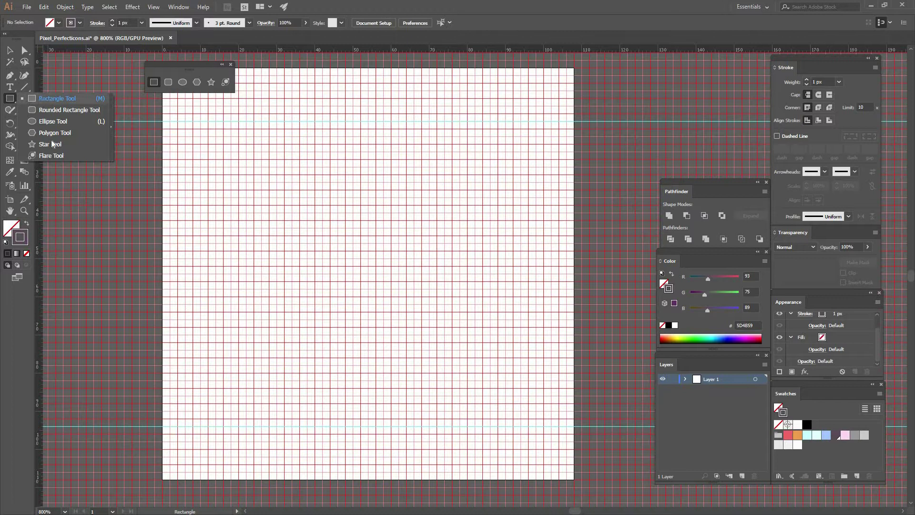
pyautogui.click(112, 128)
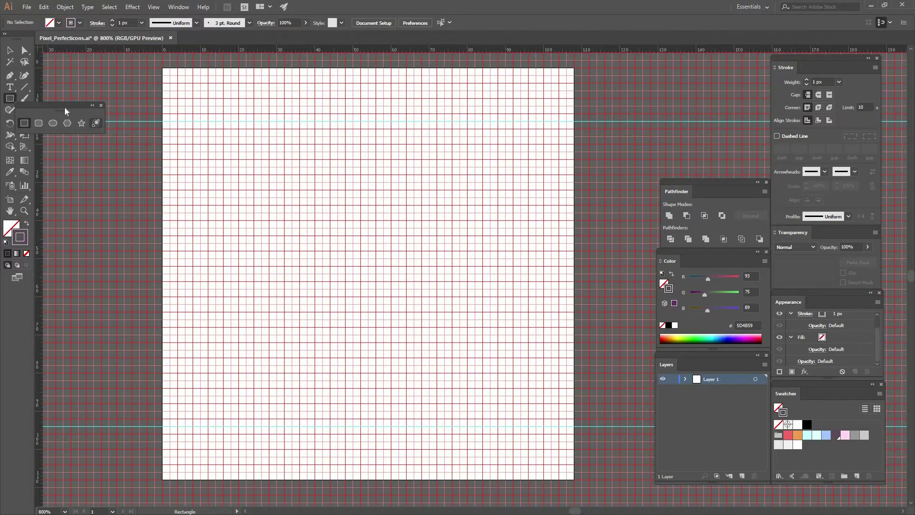
pyautogui.moveTo(64, 110); pyautogui.dragTo(250, 68)
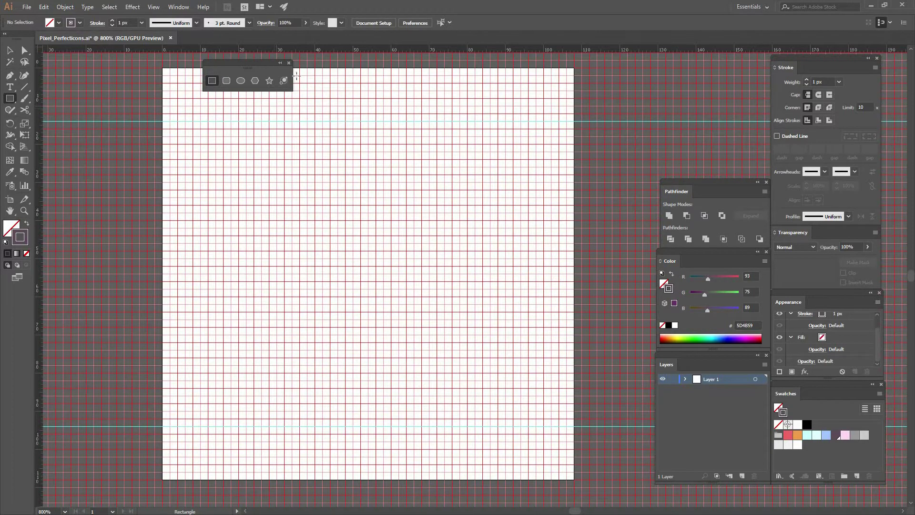
# - Create a rectangle 50 px wide and 60 px high with no fill and the dark purple stroke
pyautogui.click(6, 232)
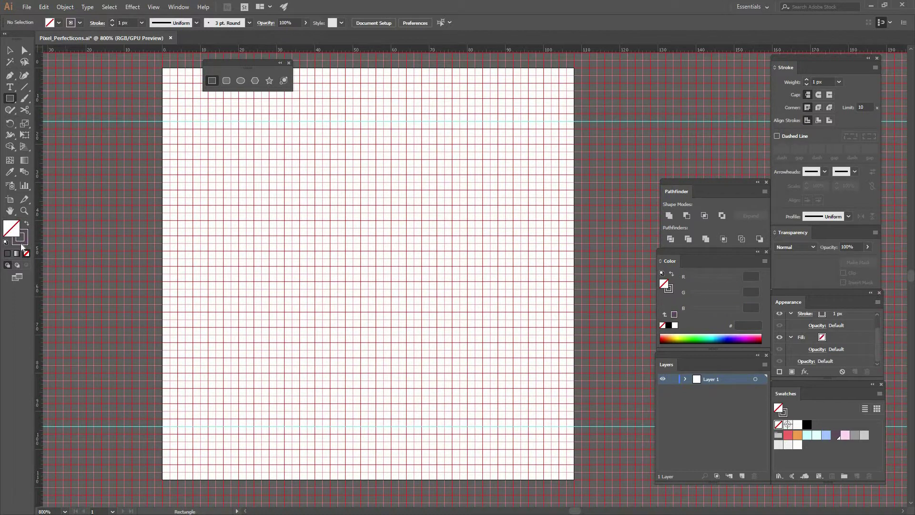
pyautogui.click(21, 240)
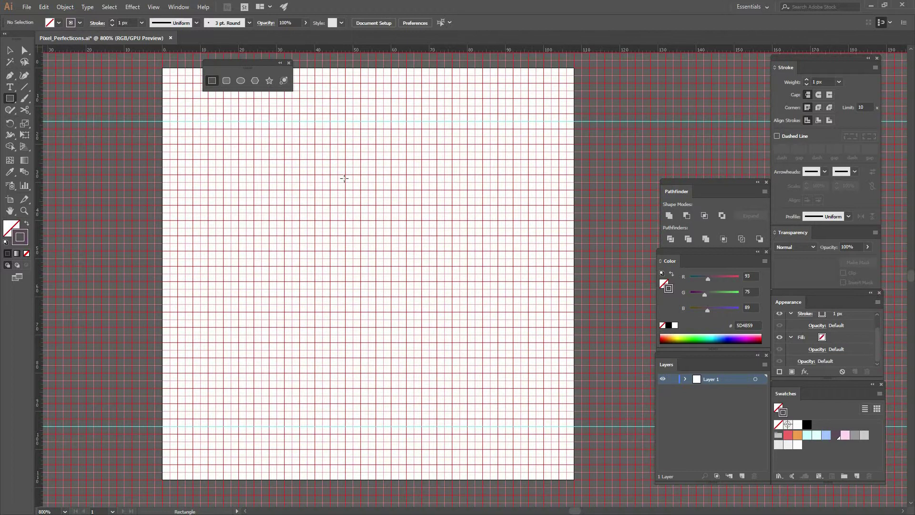
pyautogui.click(360, 188)
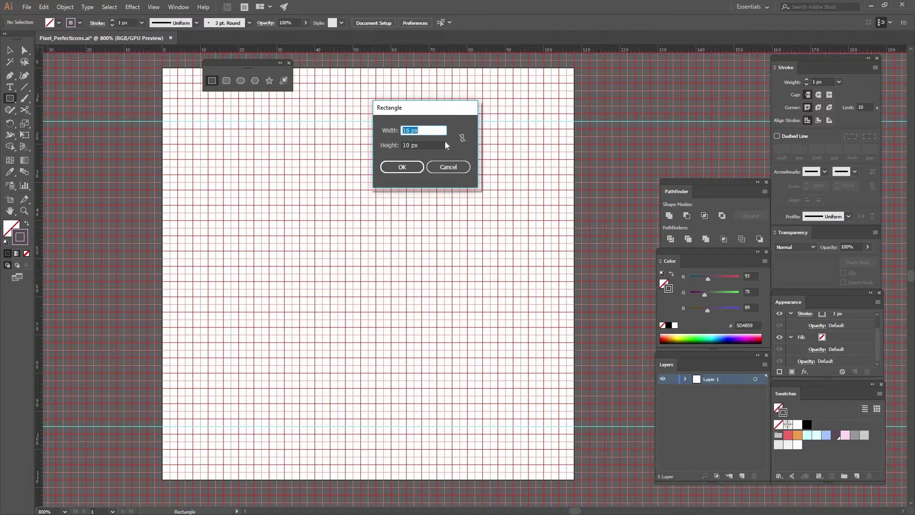
pyautogui.write('56')
pyautogui.press('Tab')
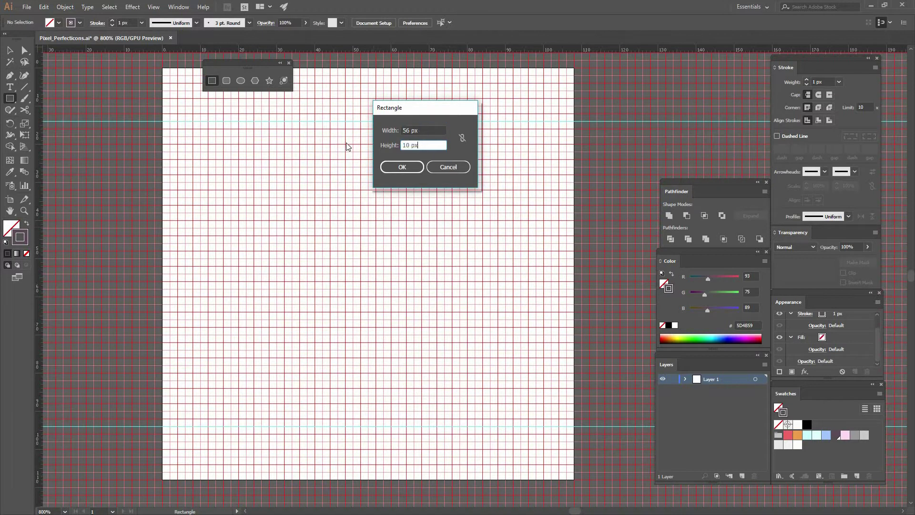
pyautogui.write('60')
pyautogui.press('Tab')
pyautogui.write('50')
pyautogui.click(403, 168)
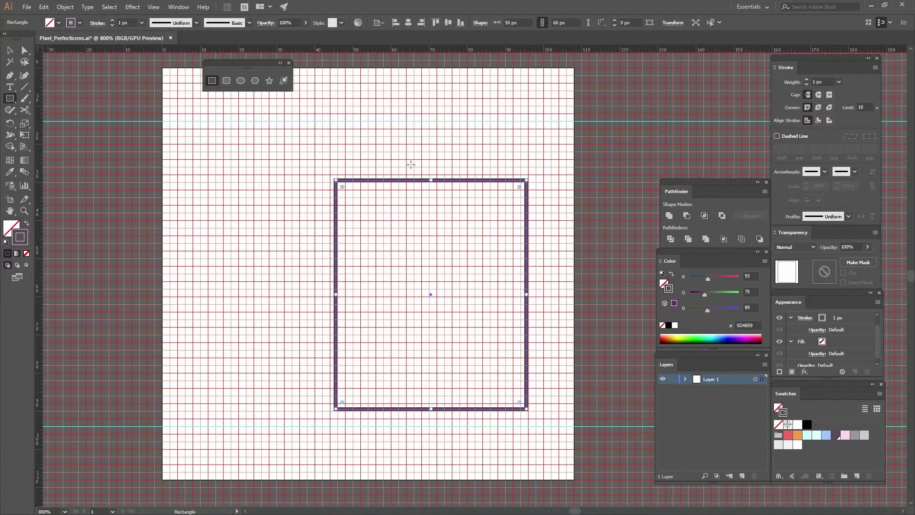
pyautogui.press('v')
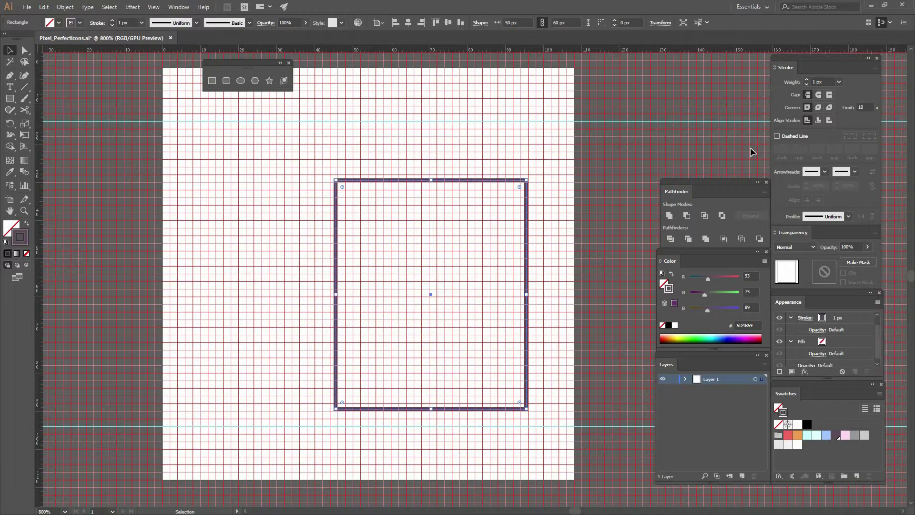
# - Give the rectangle a 4 px stroke aligned to the inside of its path
pyautogui.click(179, 8)
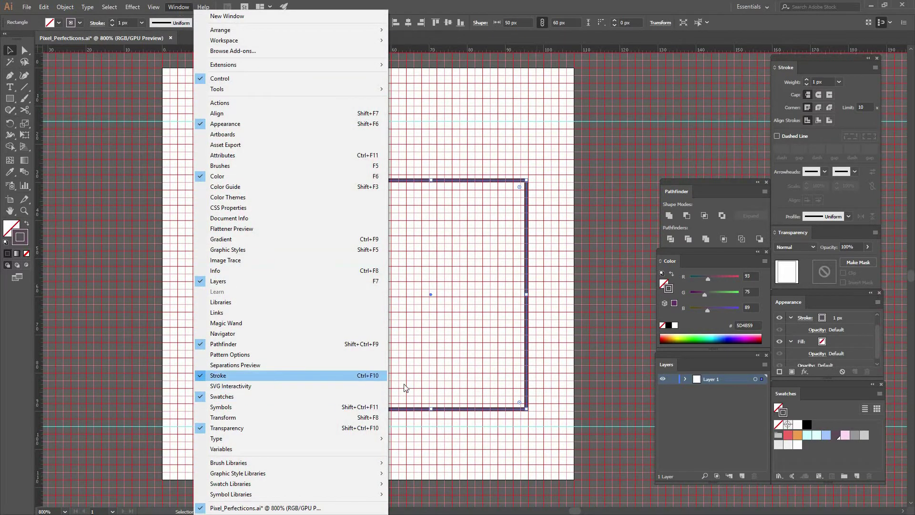
pyautogui.click(843, 103)
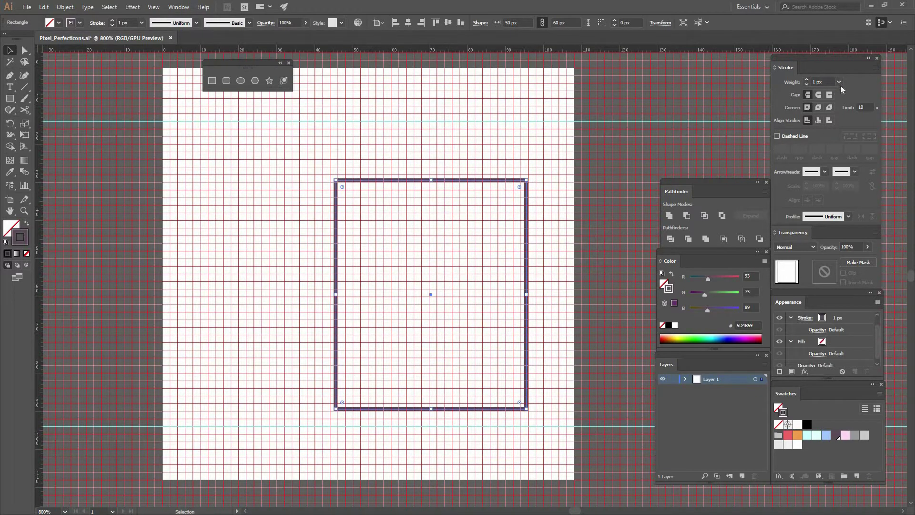
pyautogui.click(839, 82)
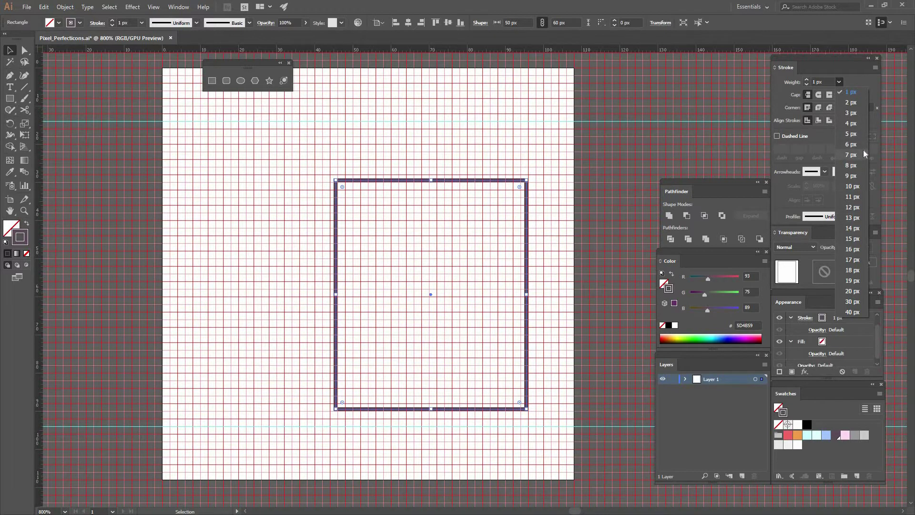
pyautogui.click(853, 125)
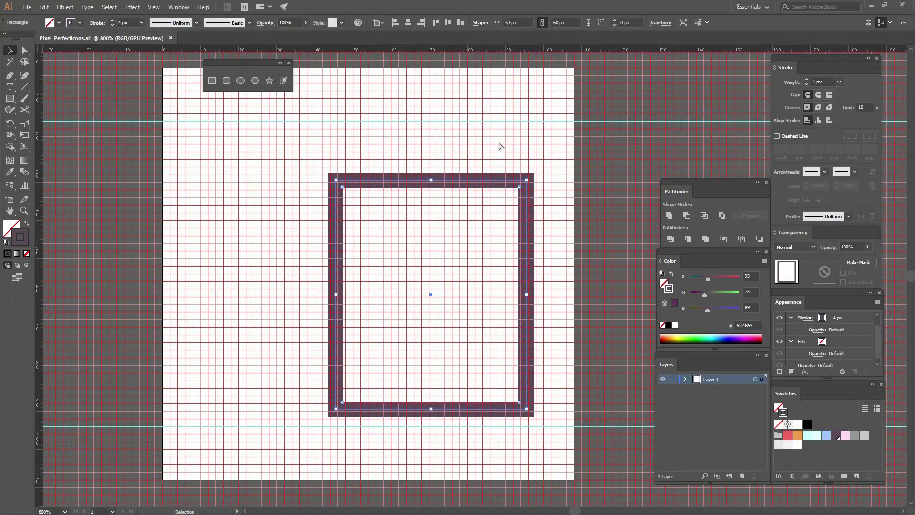
pyautogui.hotkey('ctrl', '=')
pyautogui.hotkey('ctrl', '=')
pyautogui.moveTo(414, 155); pyautogui.dragTo(347, 215)
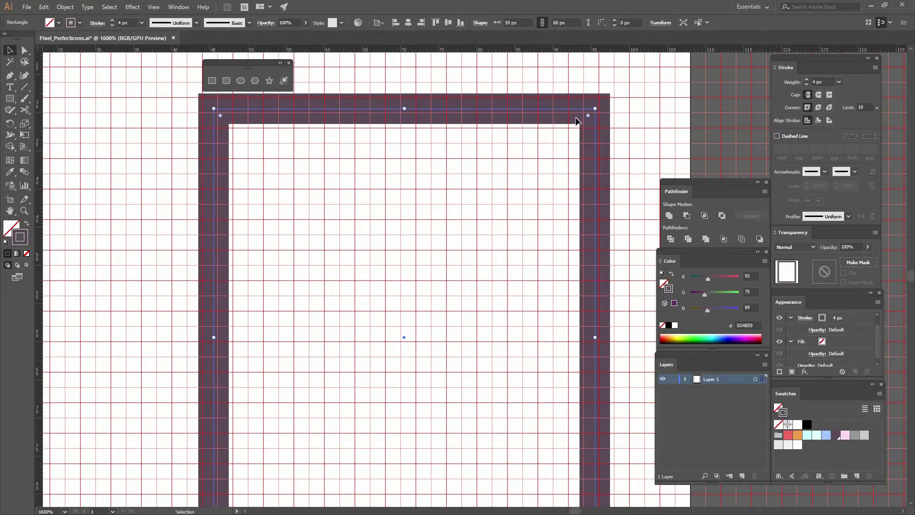
pyautogui.click(819, 120)
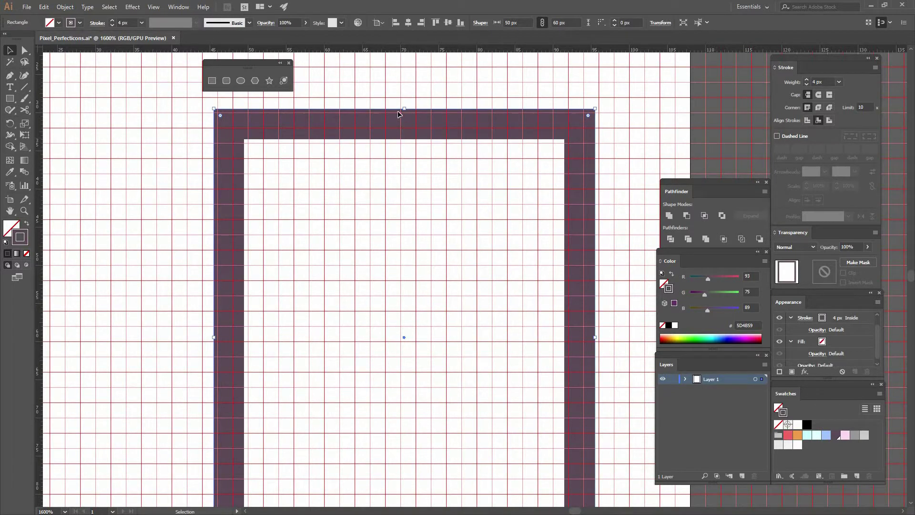
# - Move the rectangle so its edges sit on the pixel grid lines, and widen it to 52 px
pyautogui.moveTo(398, 113); pyautogui.dragTo(400, 112)
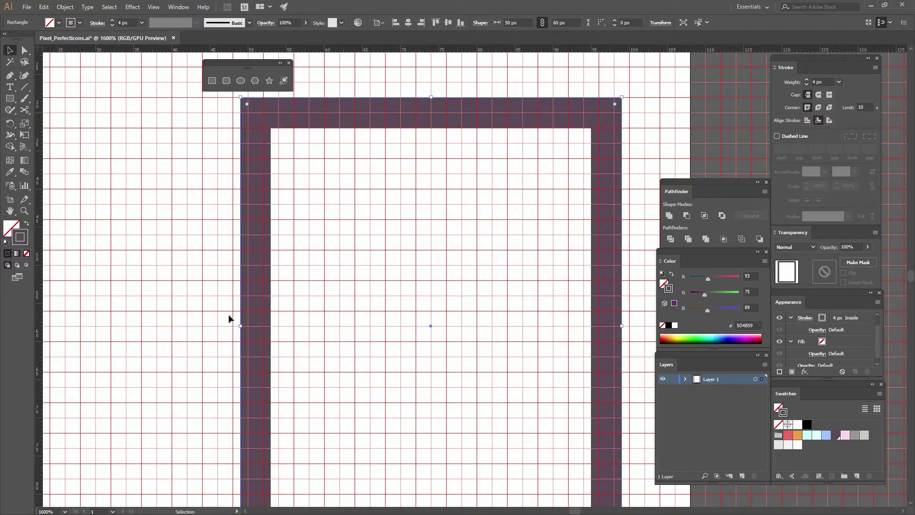
pyautogui.moveTo(240, 326); pyautogui.dragTo(233, 324)
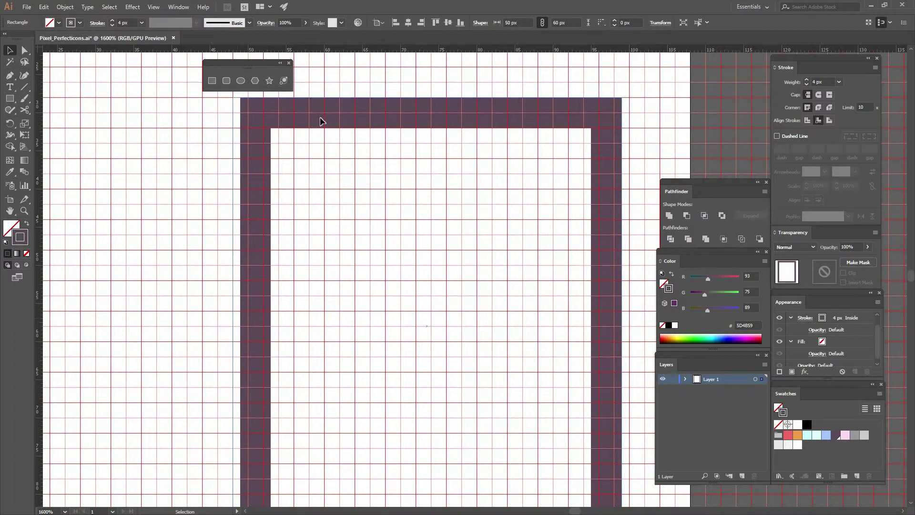
pyautogui.moveTo(409, 217)
pyautogui.mouseDown()
pyautogui.moveTo(390, 139)
pyautogui.moveTo(317, 170)
pyautogui.mouseUp()
pyautogui.moveTo(498, 203); pyautogui.dragTo(469, 265)
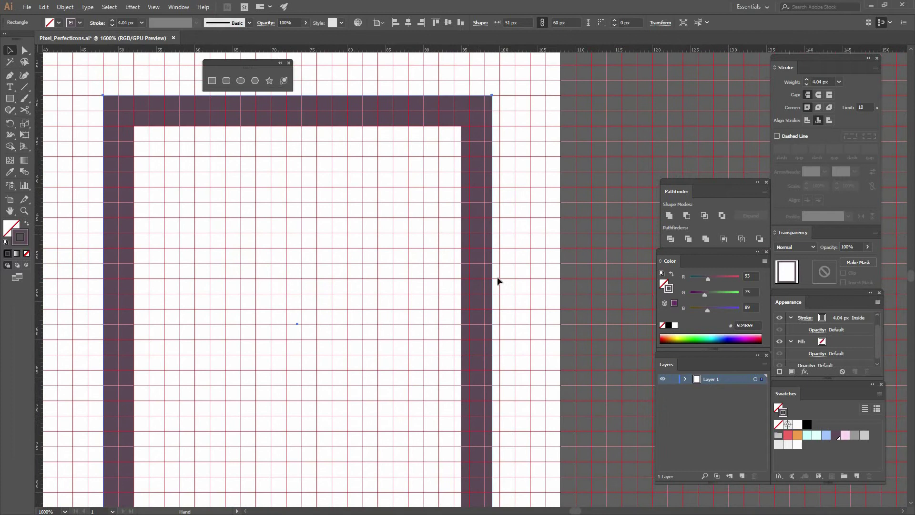
pyautogui.moveTo(497, 324)
pyautogui.mouseDown()
pyautogui.moveTo(507, 312)
pyautogui.moveTo(503, 280)
pyautogui.mouseUp()
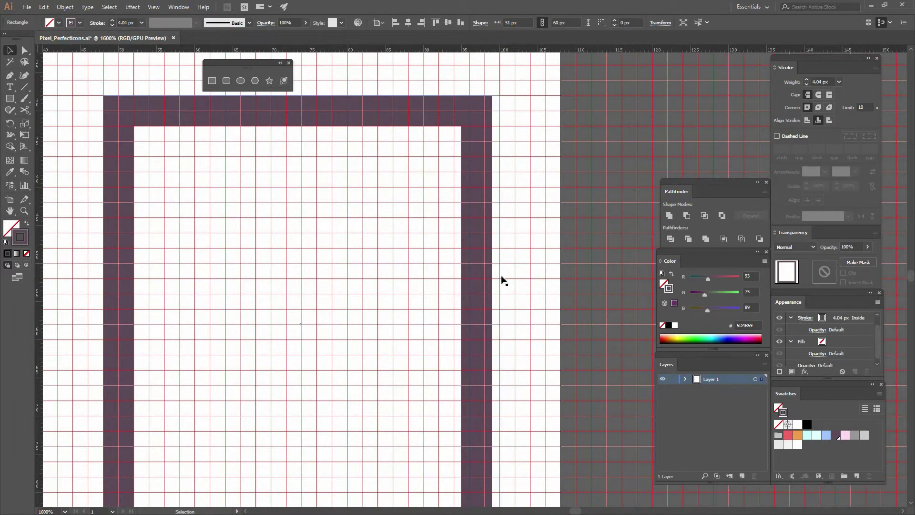
pyautogui.click(453, 151)
pyautogui.moveTo(390, 311); pyautogui.dragTo(476, 156)
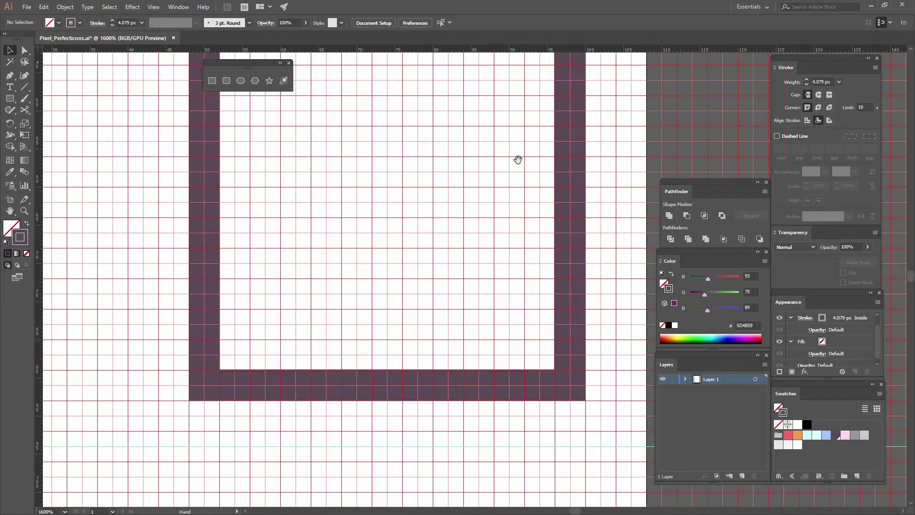
pyautogui.moveTo(496, 251); pyautogui.dragTo(521, 291)
# - Set the rectangle's stroke weight to 2 px
pyautogui.click(445, 108)
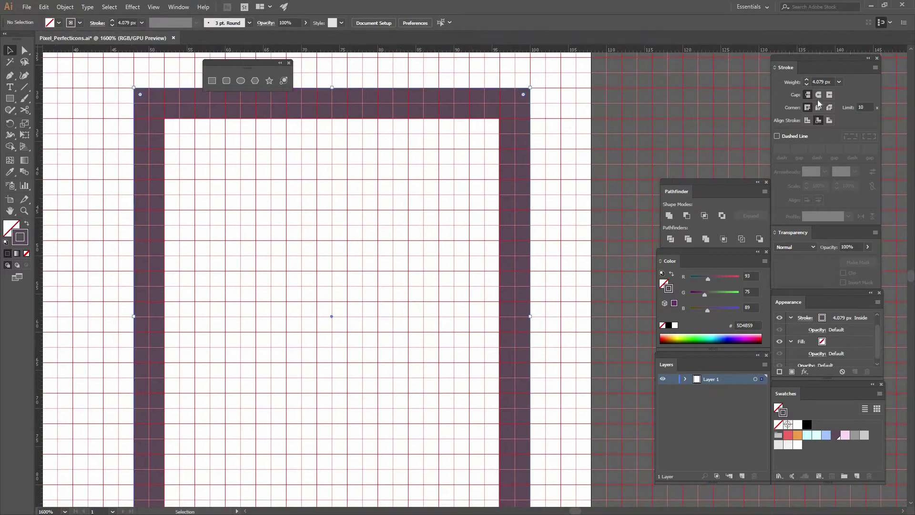
pyautogui.click(839, 81)
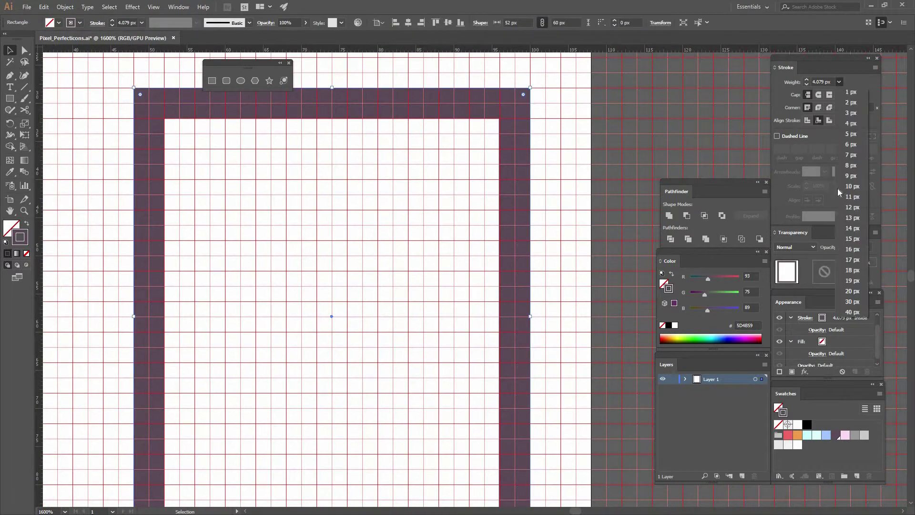
pyautogui.click(853, 103)
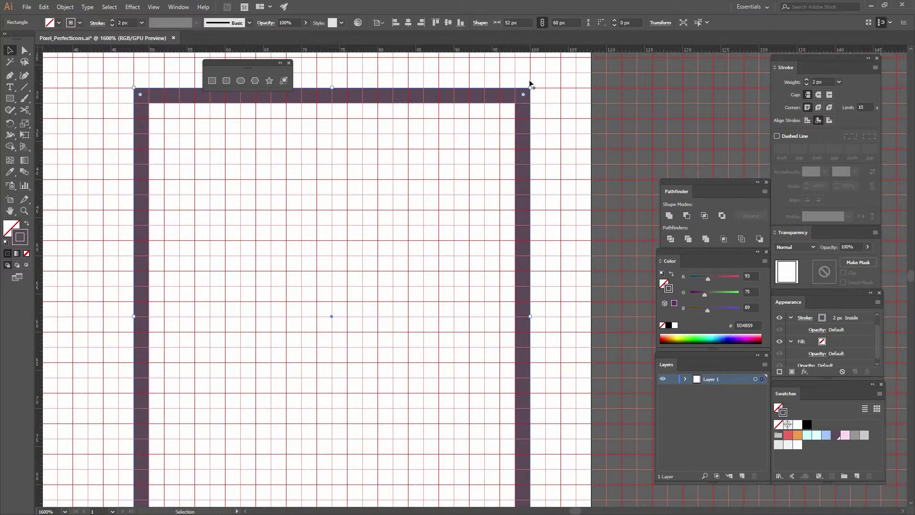
pyautogui.scroll(-5, 500, 258)
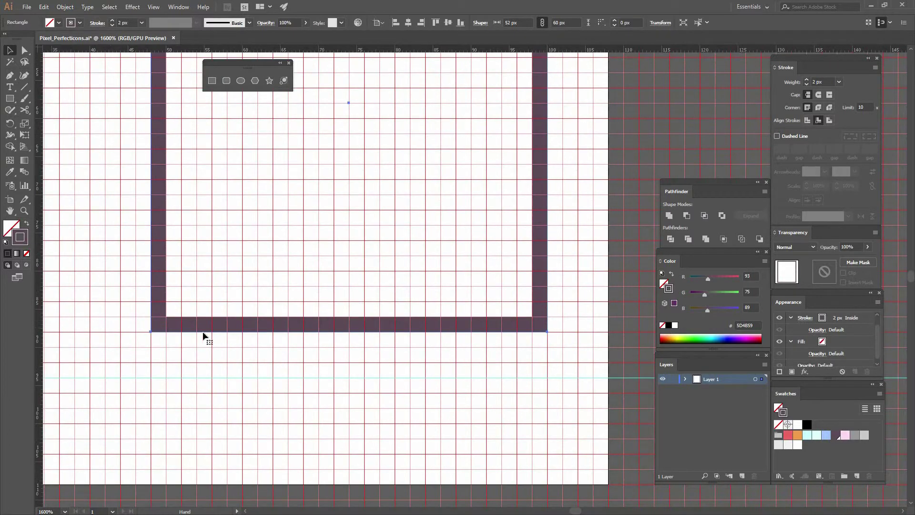
pyautogui.hotkey('ctrl', '-')
pyautogui.hotkey('ctrl', '-')
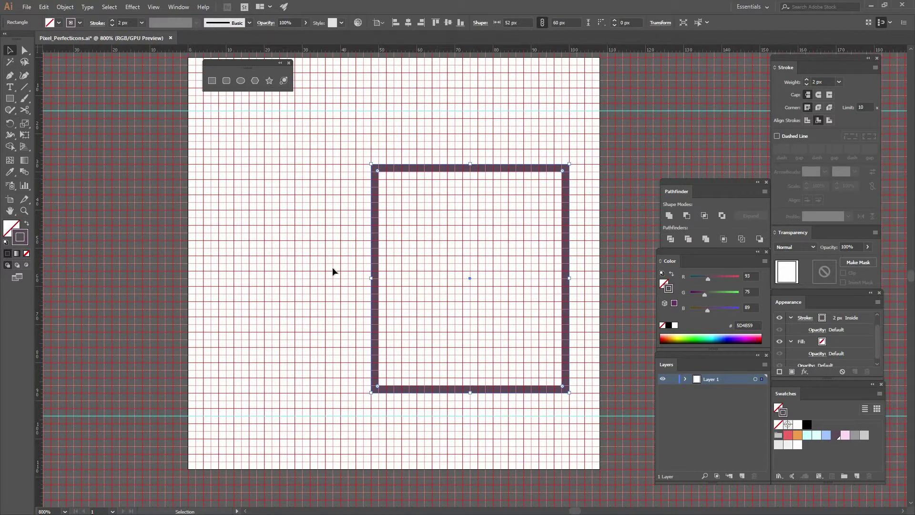
# - Turn off Scale Strokes & Effects in the Scale tool's options
pyautogui.doubleClick(26, 125)
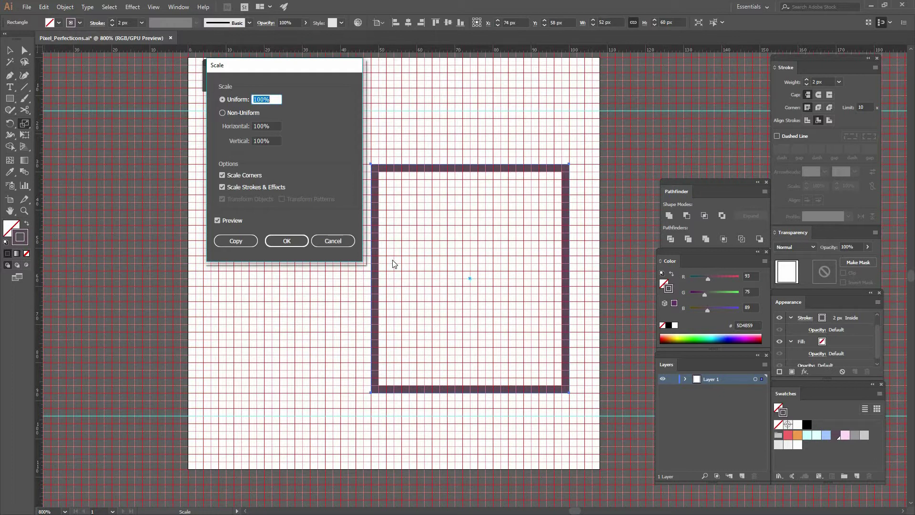
pyautogui.click(250, 187)
pyautogui.click(286, 242)
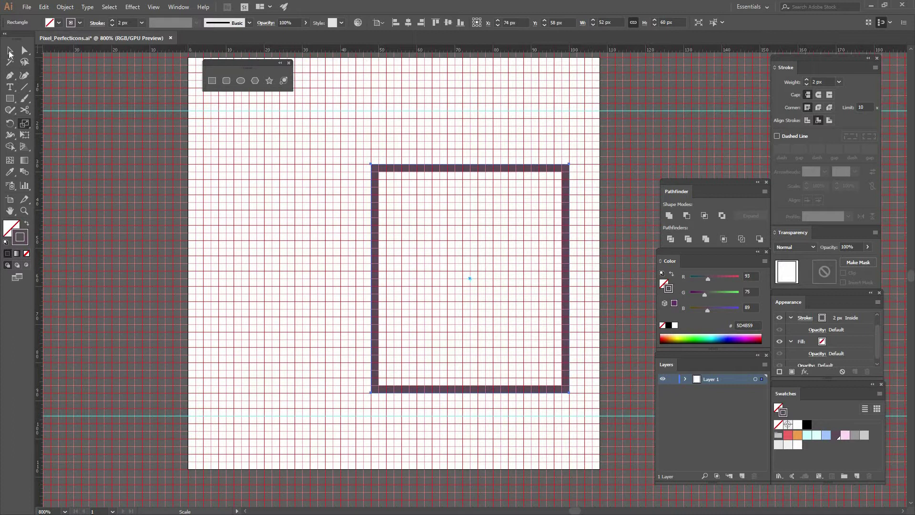
# - Try resizing the rectangle to test how its stroke scales, and undo the size changes
pyautogui.press('v')
pyautogui.moveTo(372, 279); pyautogui.dragTo(268, 284)
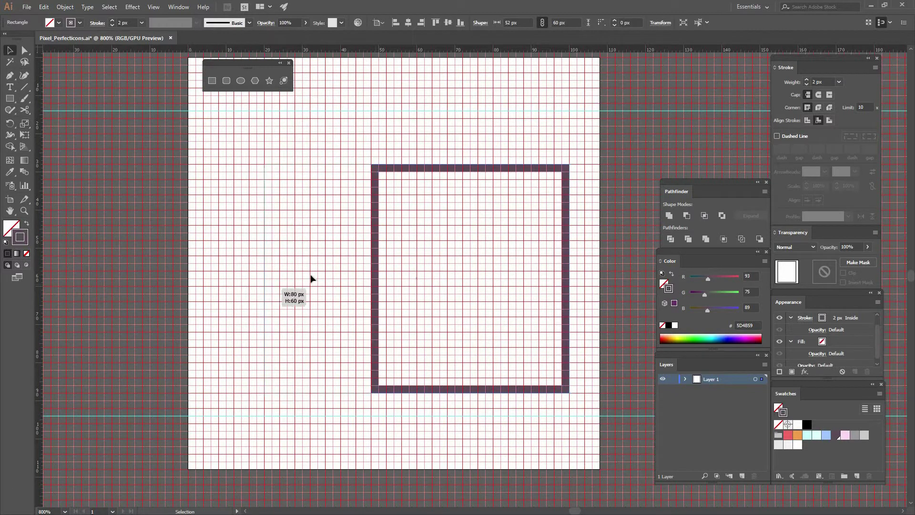
pyautogui.hotkey('ctrl', 'z')
pyautogui.hotkey('ctrl', 'z')
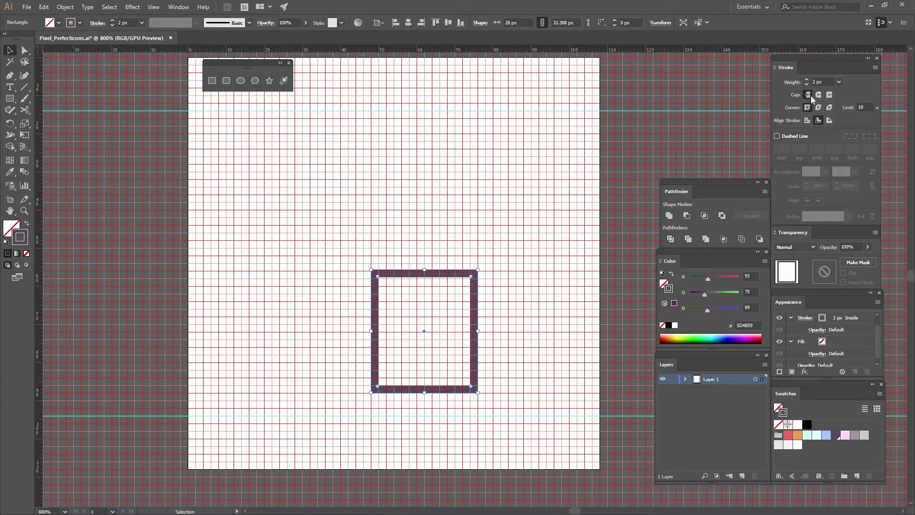
pyautogui.hotkey('ctrl', 'shift', 'z')
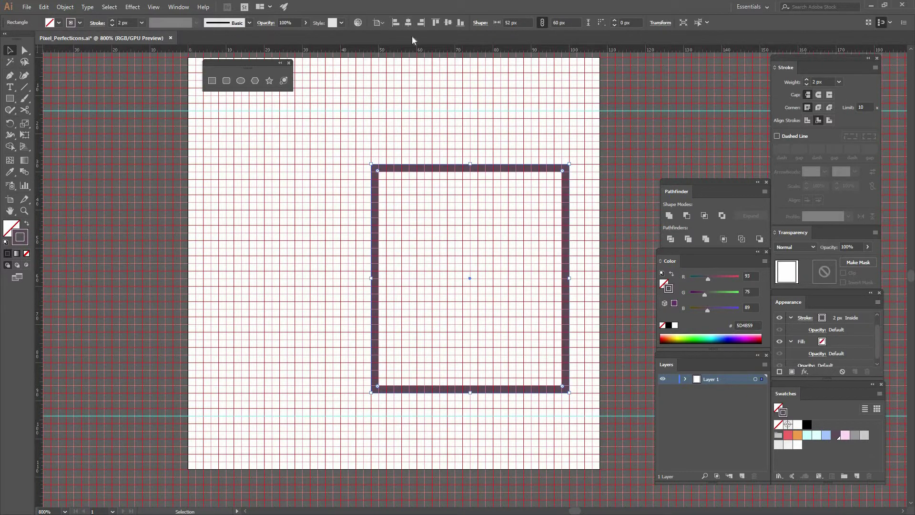
# - Center the rectangle horizontally on the artboard and move it down onto the lower guide
pyautogui.click(408, 24)
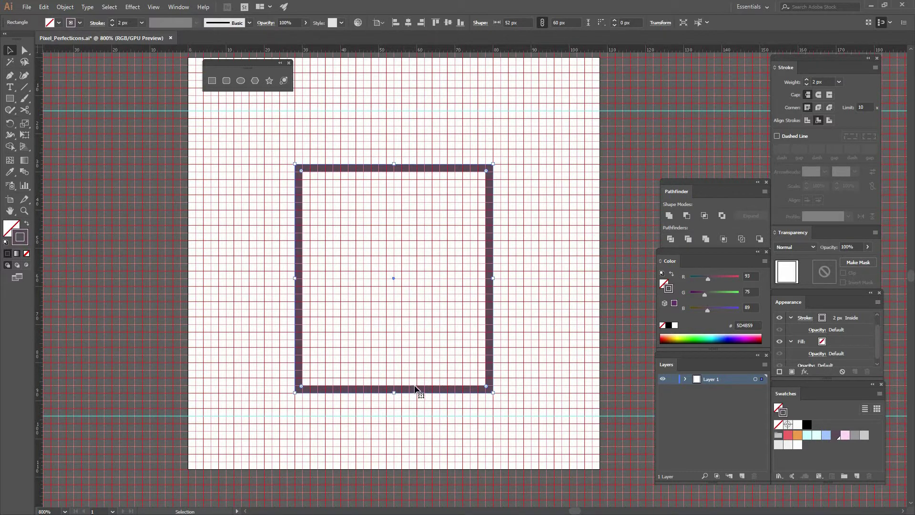
pyautogui.moveTo(487, 269); pyautogui.dragTo(491, 292)
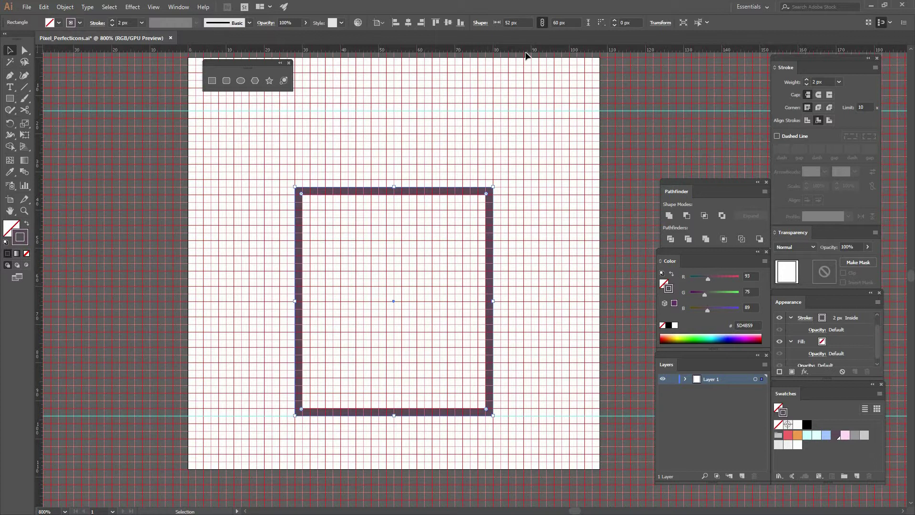
# - Unlink the bottle body rectangle's width and height, and set its width to 60 px
pyautogui.click(542, 22)
pyautogui.click(509, 22)
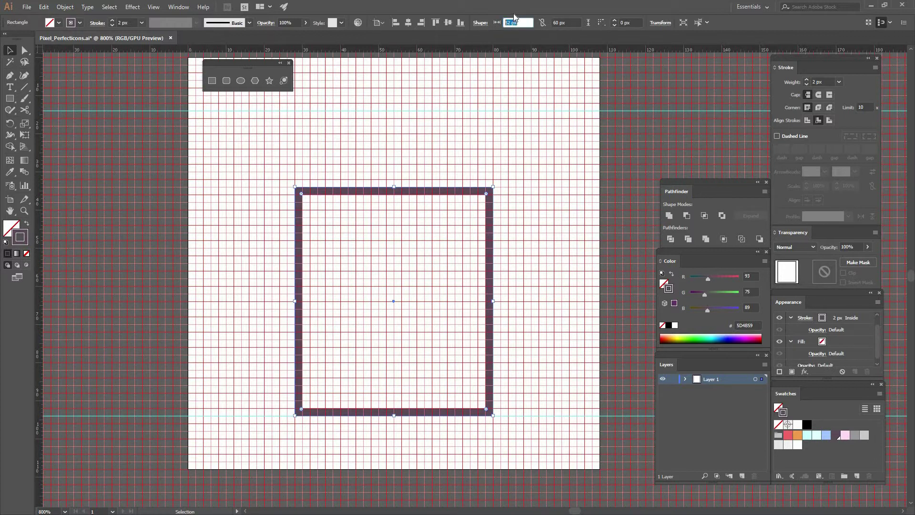
pyautogui.write('60')
pyautogui.press('Return')
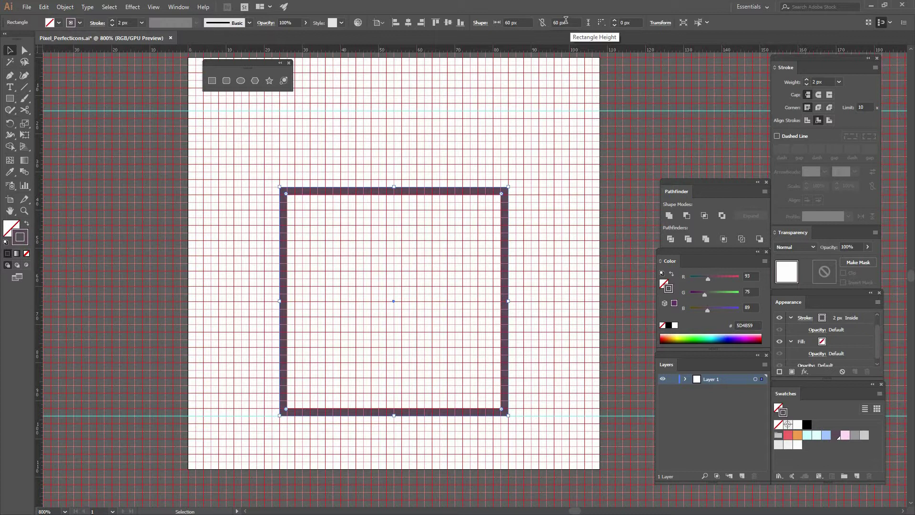
# - Try a height of 62 px for the rectangle and undo it
pyautogui.click(563, 22)
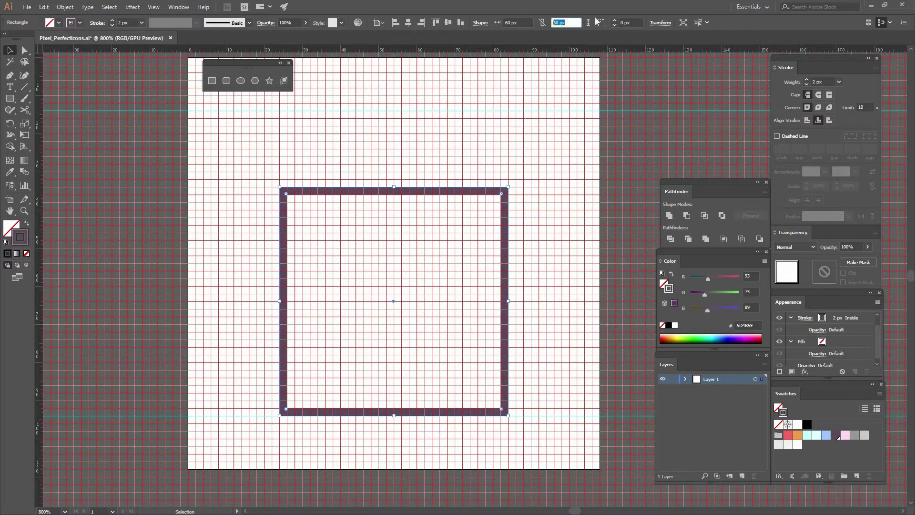
pyautogui.write('62')
pyautogui.press('Return')
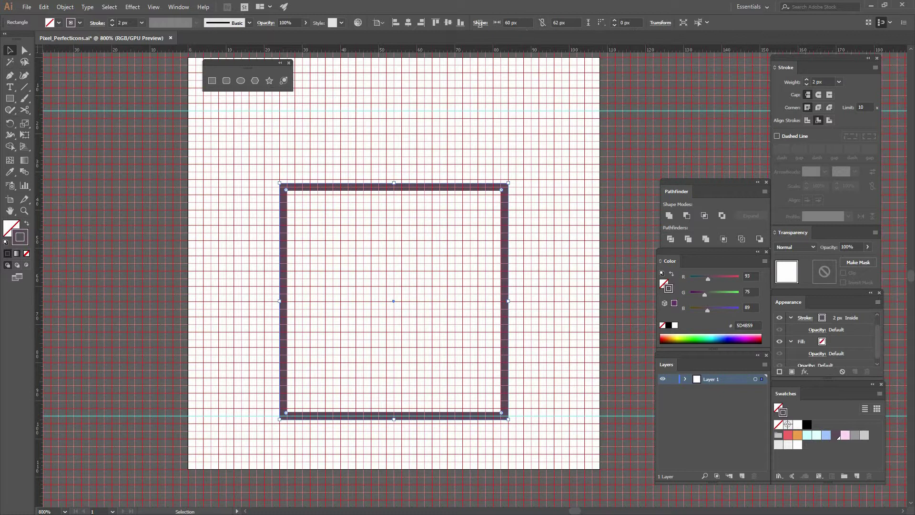
pyautogui.hotkey('ctrl', 'z')
# - Try a width of 62 px for the rectangle, examine its lower corner against the grid, and undo the width change
pyautogui.moveTo(522, 22); pyautogui.dragTo(464, 27)
pyautogui.write('6')
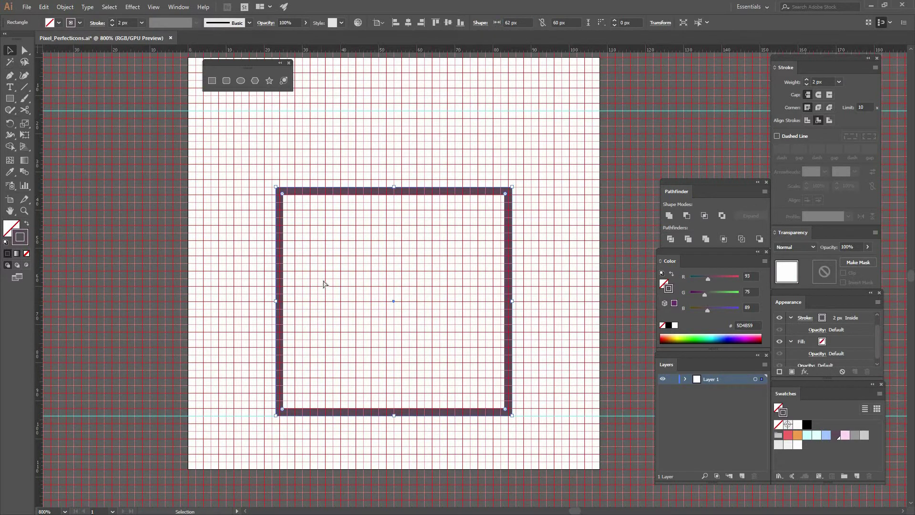
pyautogui.hotkey('ctrl', '=')
pyautogui.hotkey('ctrl', '=')
pyautogui.moveTo(233, 205); pyautogui.dragTo(213, 101)
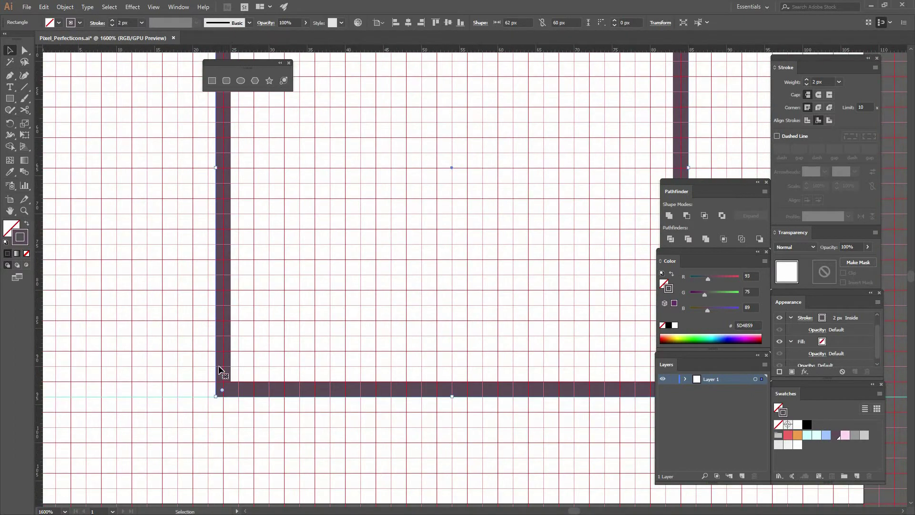
pyautogui.hotkey('ctrl', 'z')
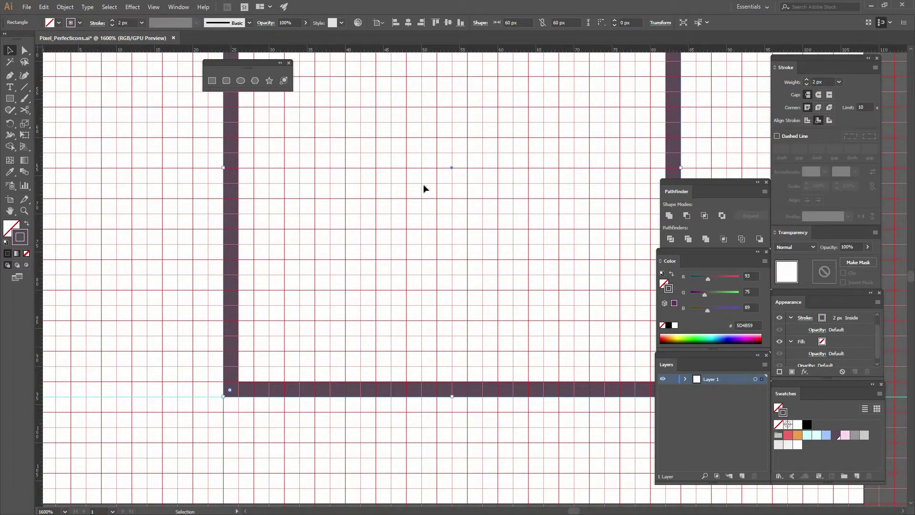
# - Set the rectangle's width to 64 px and try lowering its top edge to a height of 58 px
pyautogui.moveTo(521, 22); pyautogui.dragTo(462, 20)
pyautogui.write('64')
pyautogui.press('Return')
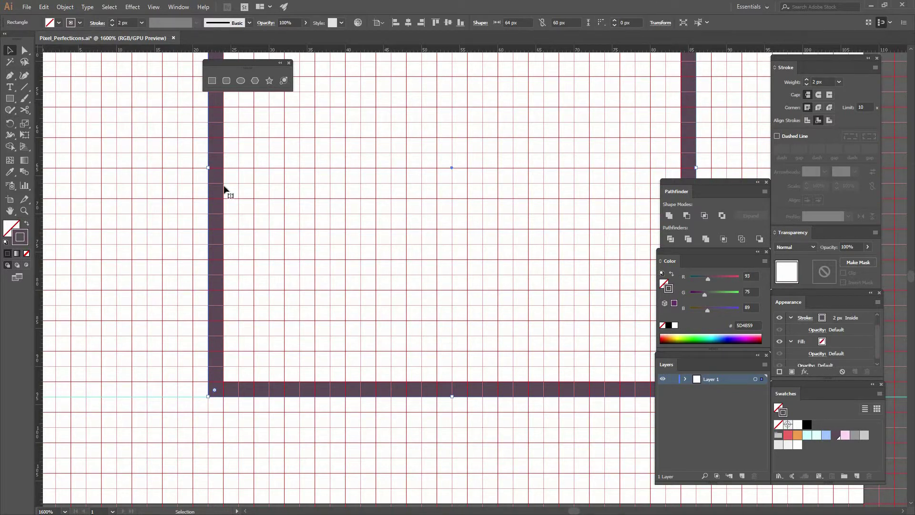
pyautogui.hotkey('ctrl', '-')
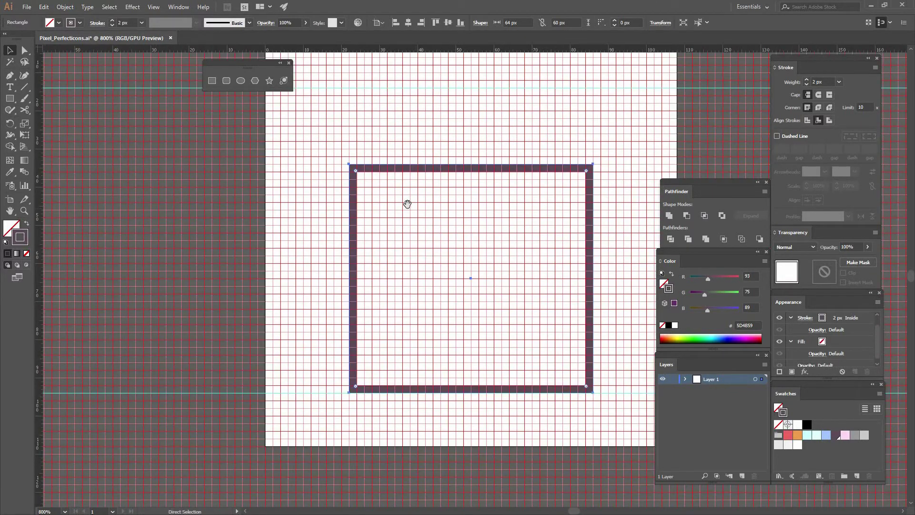
pyautogui.moveTo(397, 196); pyautogui.dragTo(286, 201)
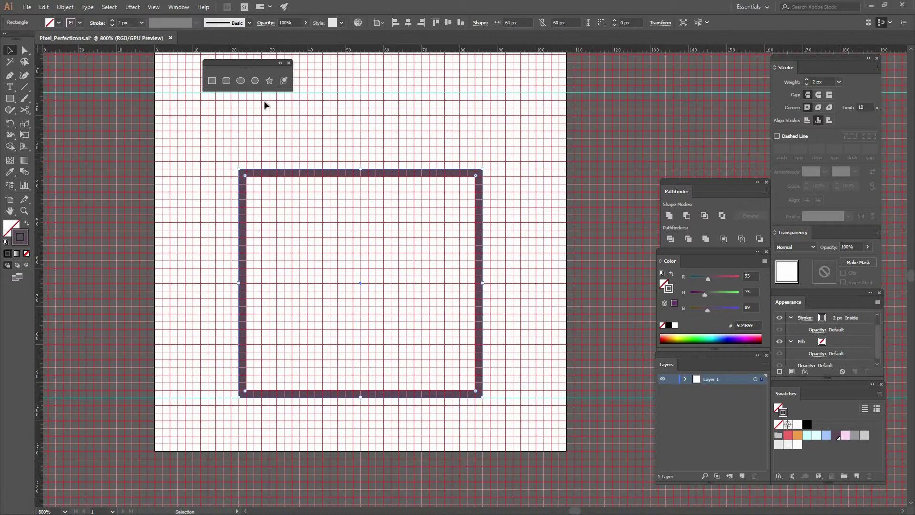
pyautogui.click(211, 80)
pyautogui.moveTo(361, 163)
pyautogui.mouseDown()
pyautogui.moveTo(360, 137)
pyautogui.moveTo(354, 196)
pyautogui.moveTo(354, 174)
pyautogui.mouseUp()
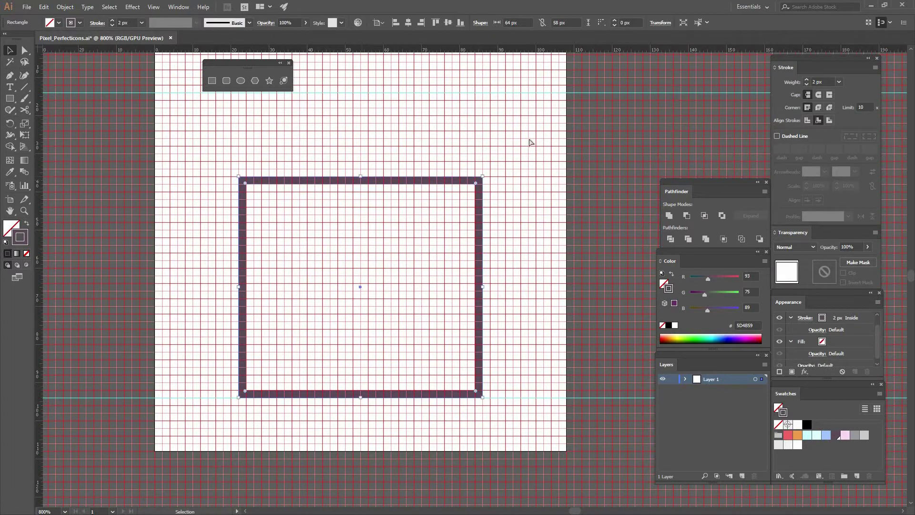
# - Undo the height change and set the rectangle's width to 60 px
pyautogui.click(530, 21)
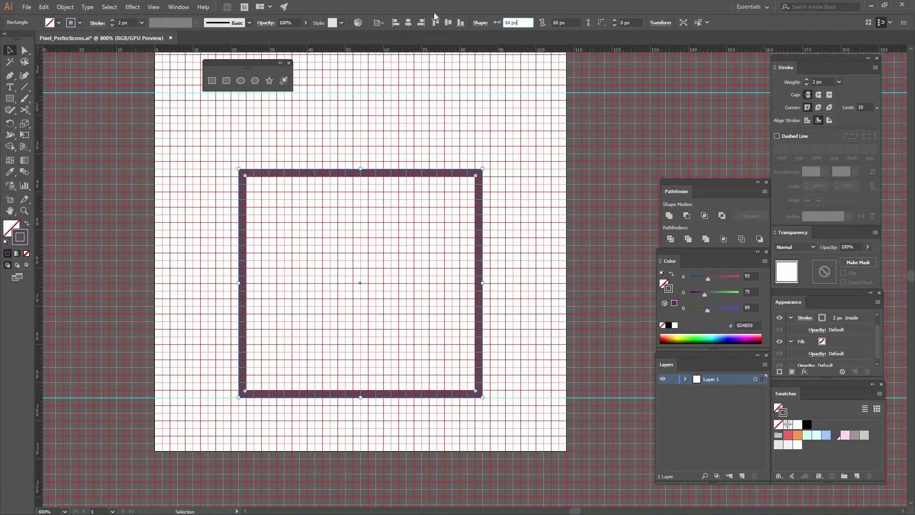
pyautogui.write('60')
pyautogui.press('Return')
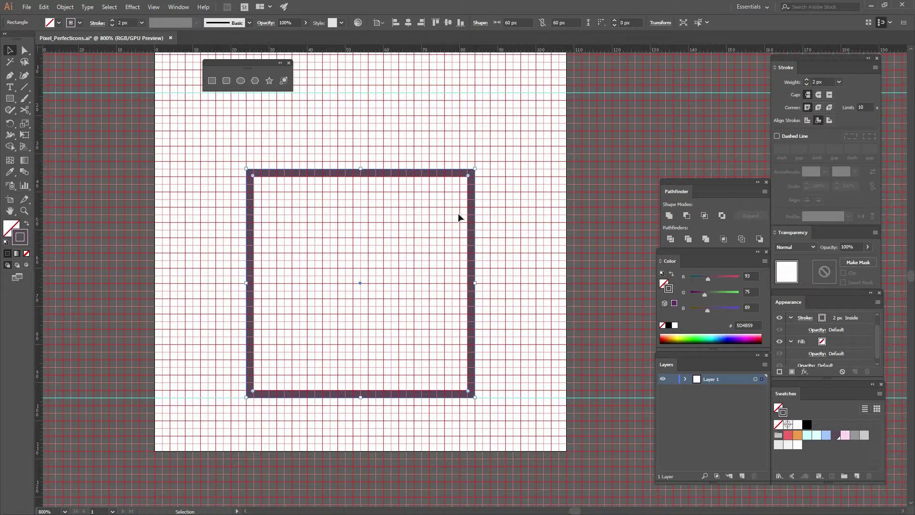
# - Draw a 76 x 8 px rim rectangle just above the body and extend the body's top edge up to overlap the rim's lower stroke
pyautogui.click(212, 80)
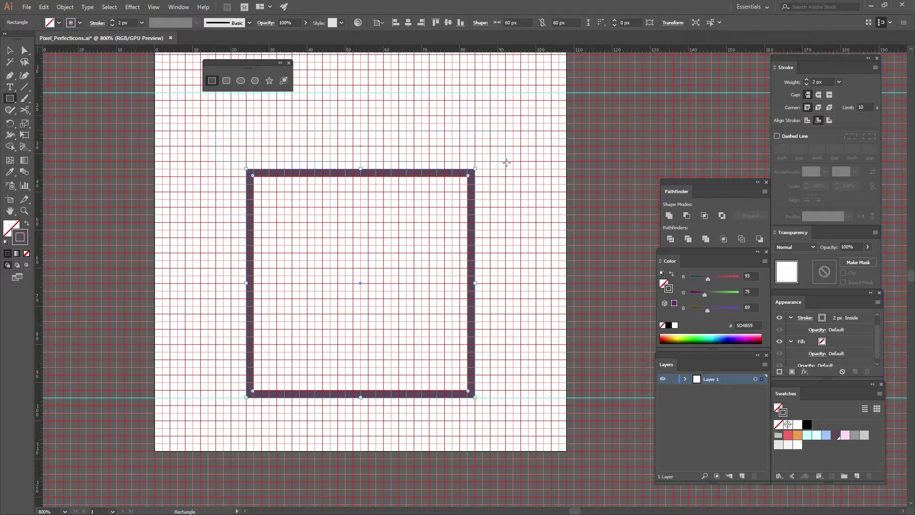
pyautogui.moveTo(215, 130); pyautogui.dragTo(506, 161)
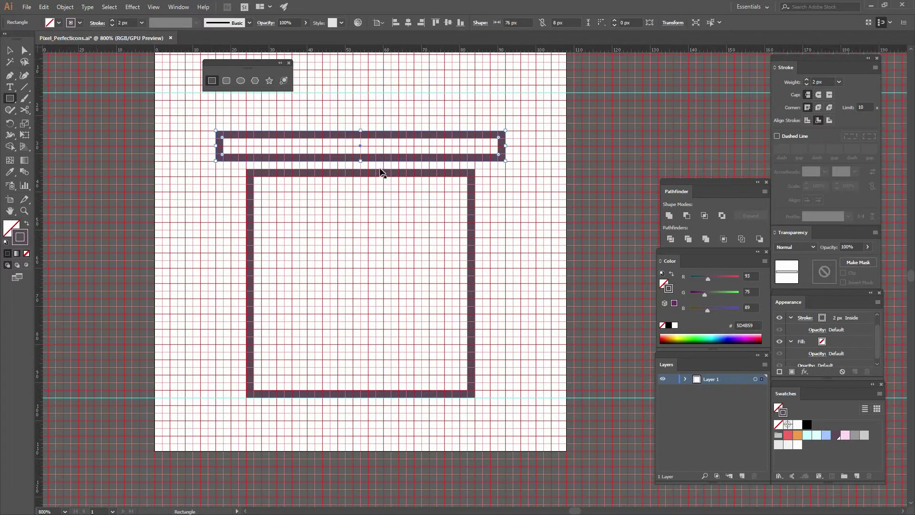
pyautogui.press('v')
pyautogui.click(364, 170)
pyautogui.moveTo(361, 169); pyautogui.dragTo(360, 158)
pyautogui.click(421, 191)
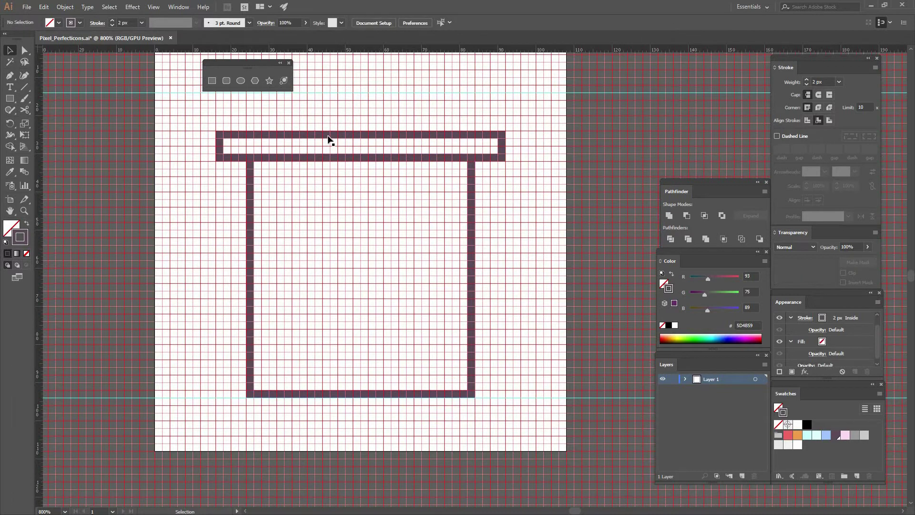
# - Draw a 68 px wide cap rectangle from the upper guide and extend it to 12 px high so it overlaps the rim's upper stroke
pyautogui.click(212, 82)
pyautogui.press('space')
pyautogui.moveTo(233, 117); pyautogui.dragTo(227, 139)
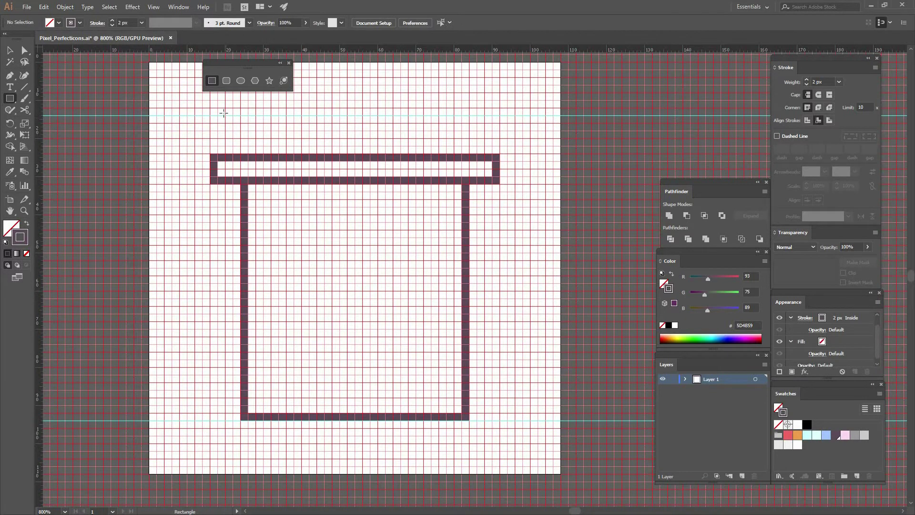
pyautogui.moveTo(373, 170); pyautogui.dragTo(484, 153)
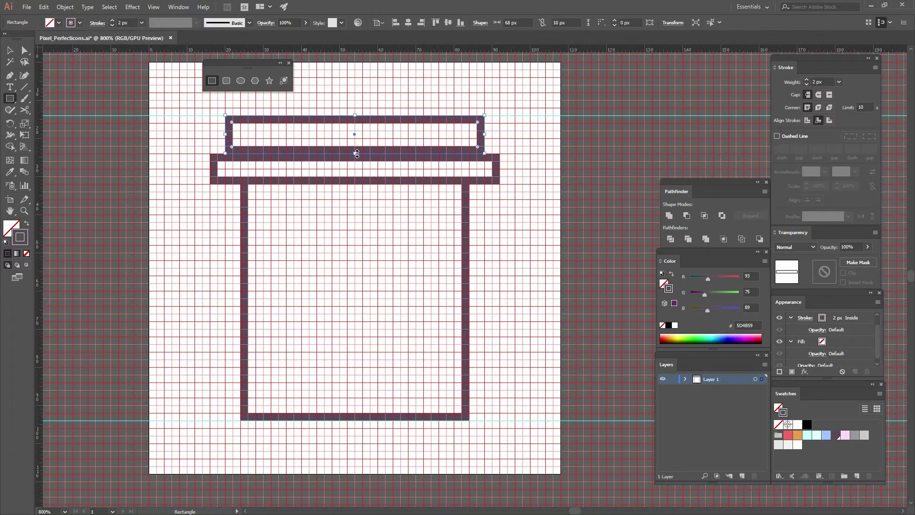
pyautogui.press('v')
pyautogui.moveTo(355, 154); pyautogui.dragTo(355, 161)
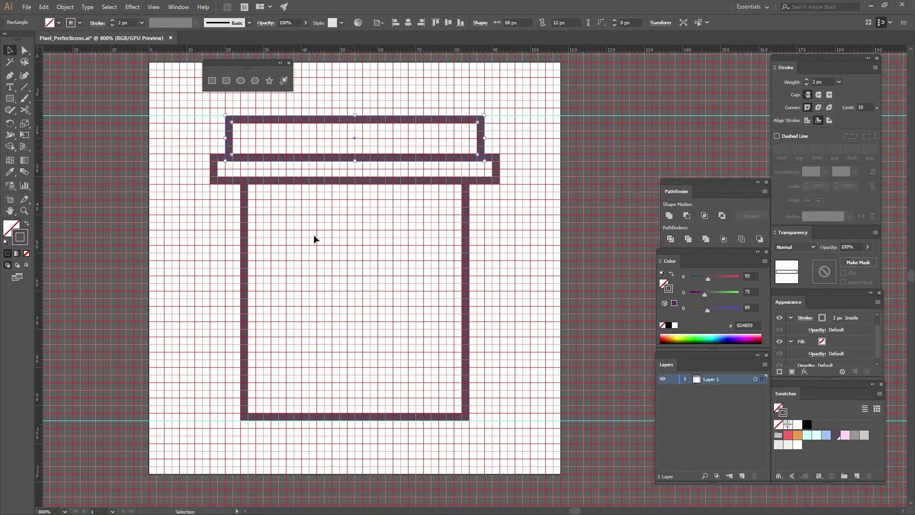
pyautogui.click(315, 238)
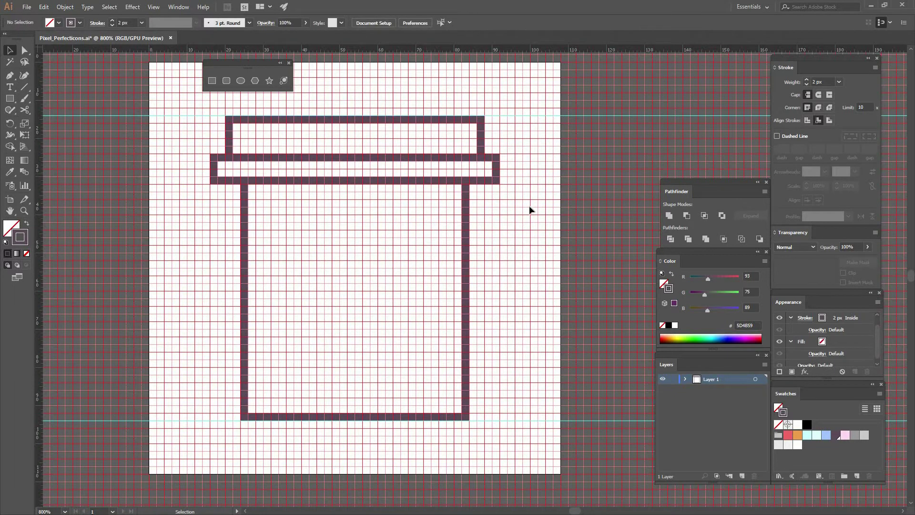
# - Move the rim, together with the cap's lower and the body's upper anchor points, down 6 px using Direct Selection
pyautogui.click(25, 50)
pyautogui.moveTo(539, 207); pyautogui.dragTo(199, 145)
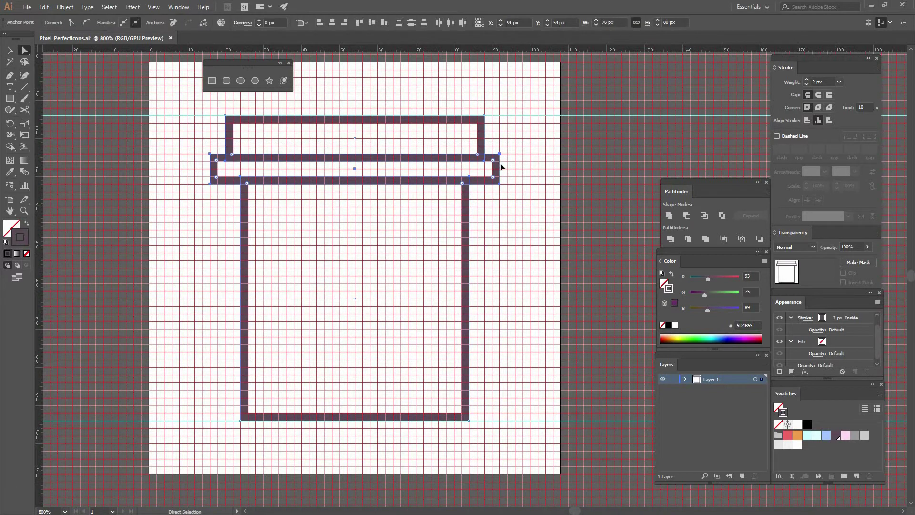
pyautogui.moveTo(501, 163); pyautogui.dragTo(499, 190)
pyautogui.hotkey('shift', 'Down')
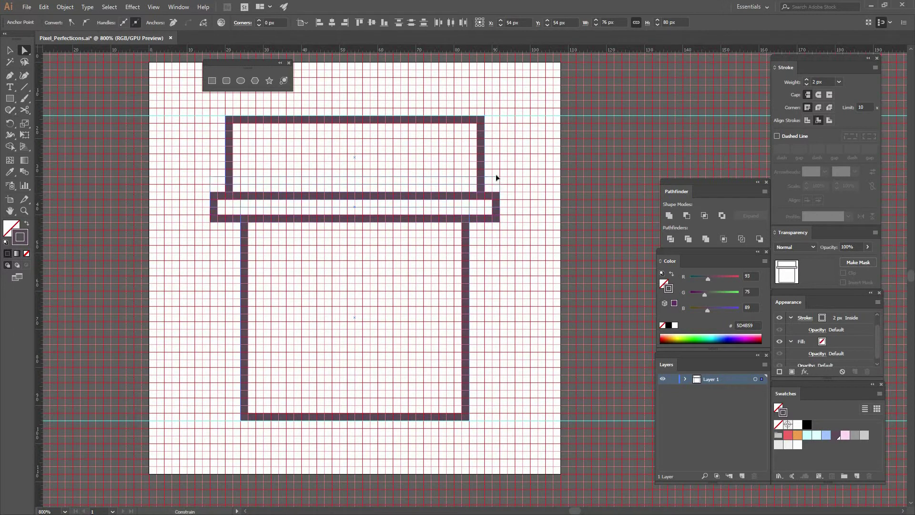
pyautogui.press('Up')
pyautogui.press('Up')
pyautogui.press('Up')
pyautogui.press('Up')
pyautogui.click(382, 267)
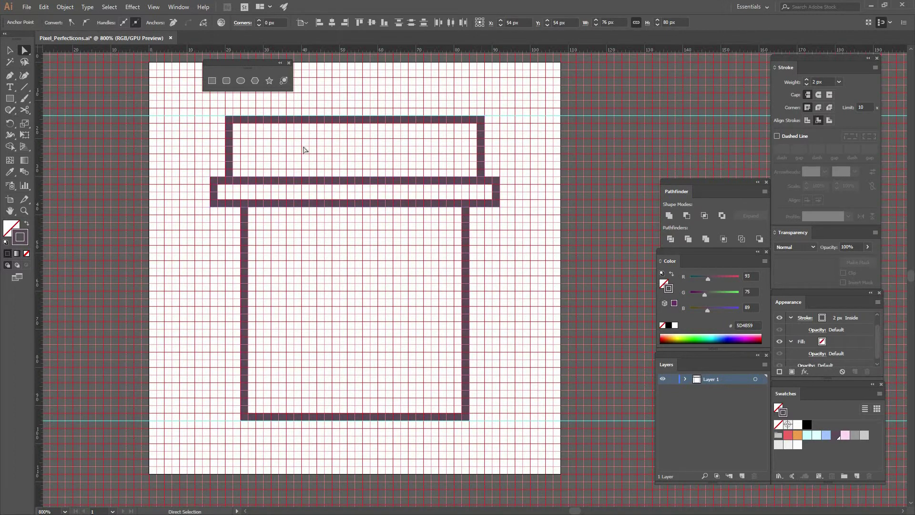
pyautogui.scroll(-4, 482, 251)
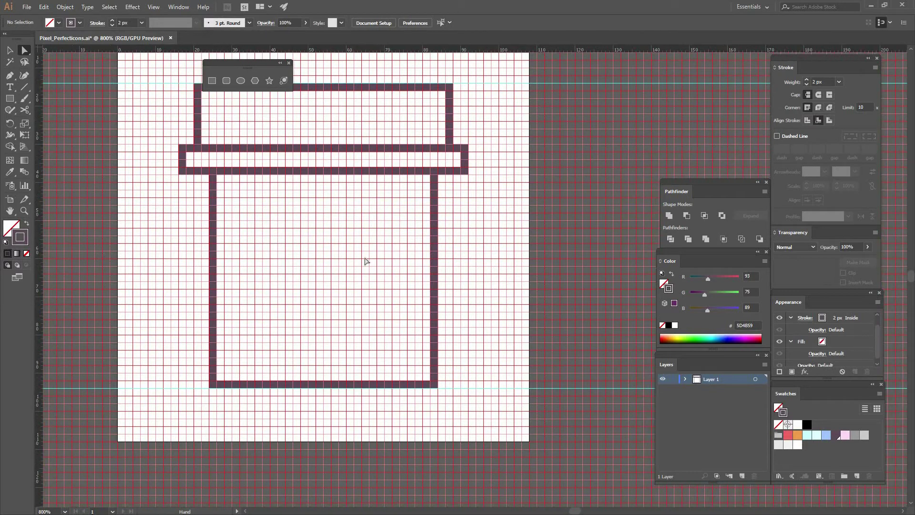
pyautogui.scroll(-2, 482, 251)
pyautogui.scroll(4, 403, 214)
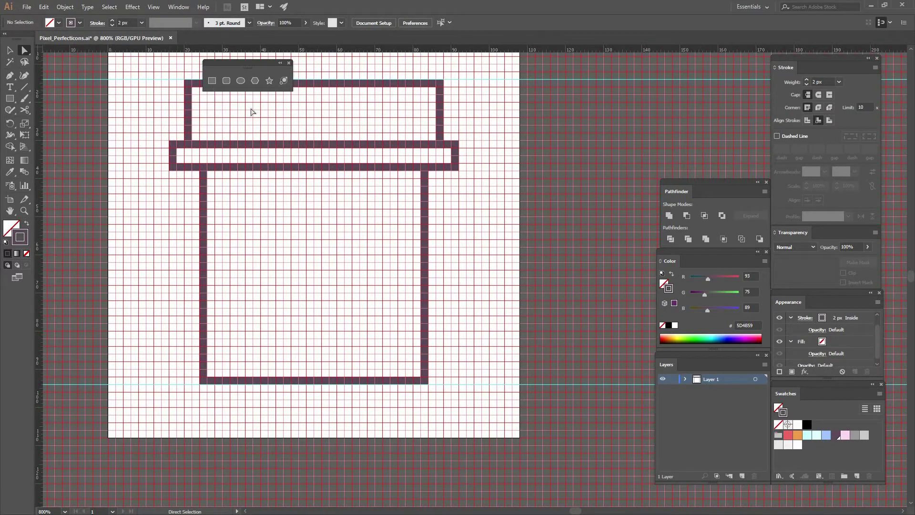
pyautogui.scroll(2, 267, 170)
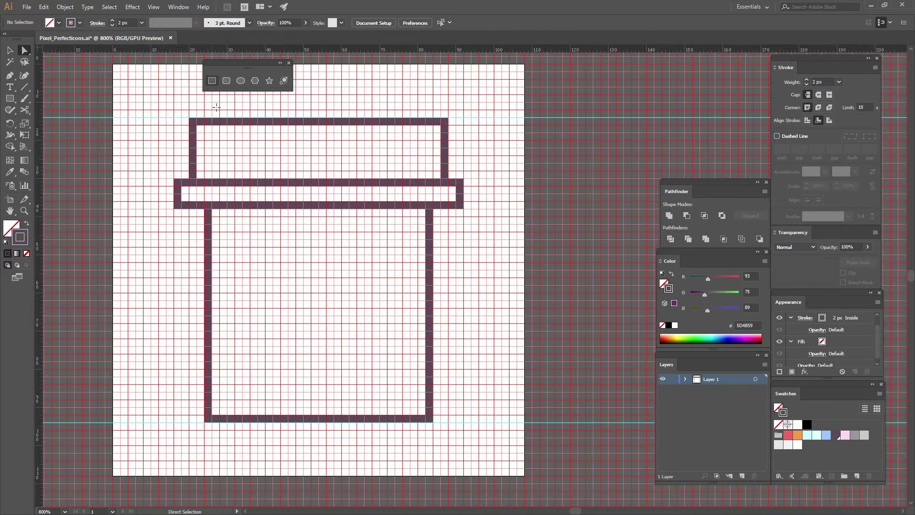
pyautogui.press('m')
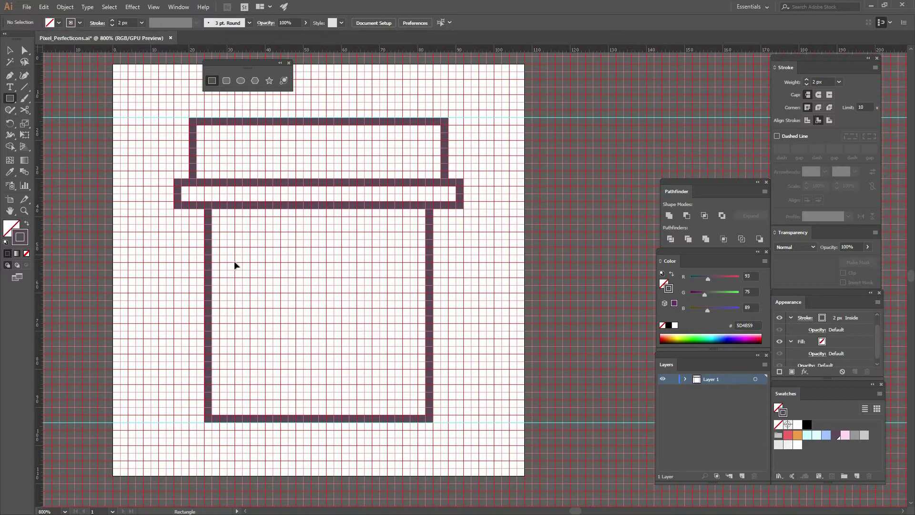
# - Try narrowing the bottle body from its left edge to 56 px and 58 px wide, undoing each change
pyautogui.press('v')
pyautogui.click(209, 304)
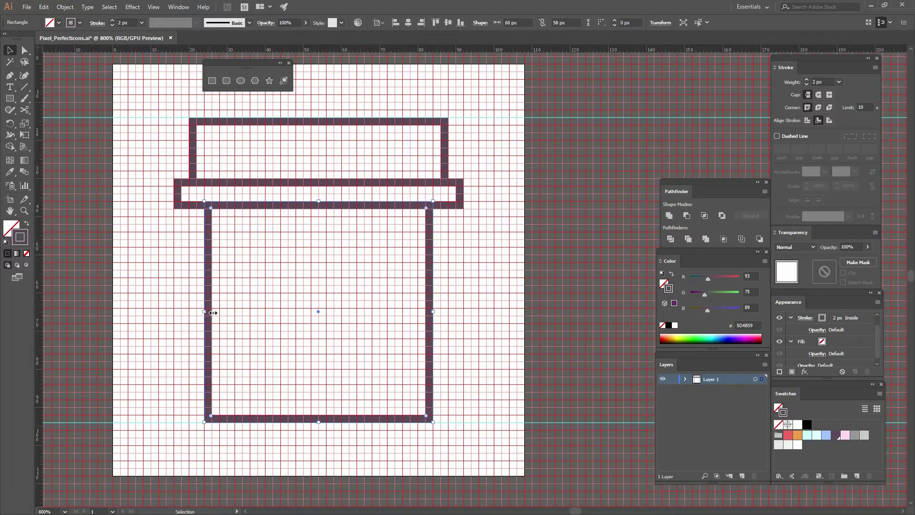
pyautogui.moveTo(213, 312); pyautogui.dragTo(220, 312)
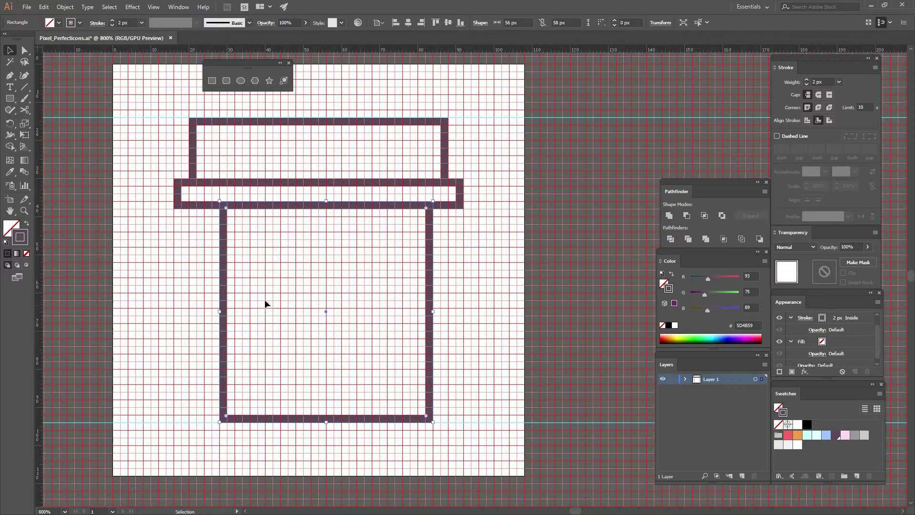
pyautogui.hotkey('ctrl', 'z')
pyautogui.click(202, 303)
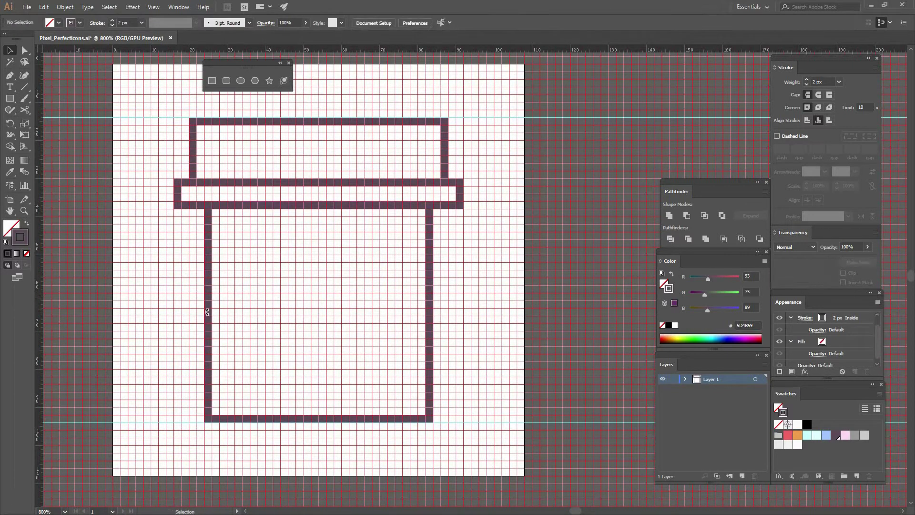
pyautogui.click(207, 312)
pyautogui.moveTo(208, 315); pyautogui.dragTo(251, 307)
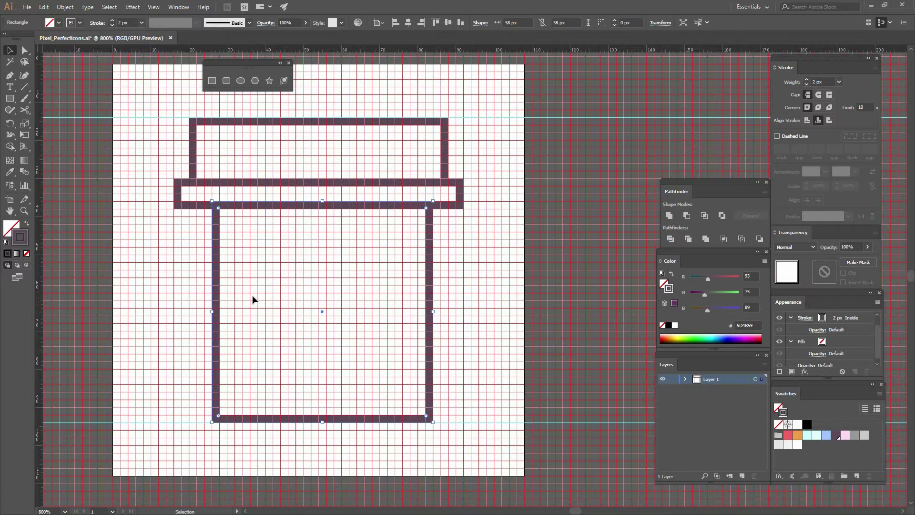
pyautogui.hotkey('ctrl', 'z')
# - Widen the bottle body by 2 px on both its left and right sides
pyautogui.moveTo(204, 313); pyautogui.dragTo(197, 314)
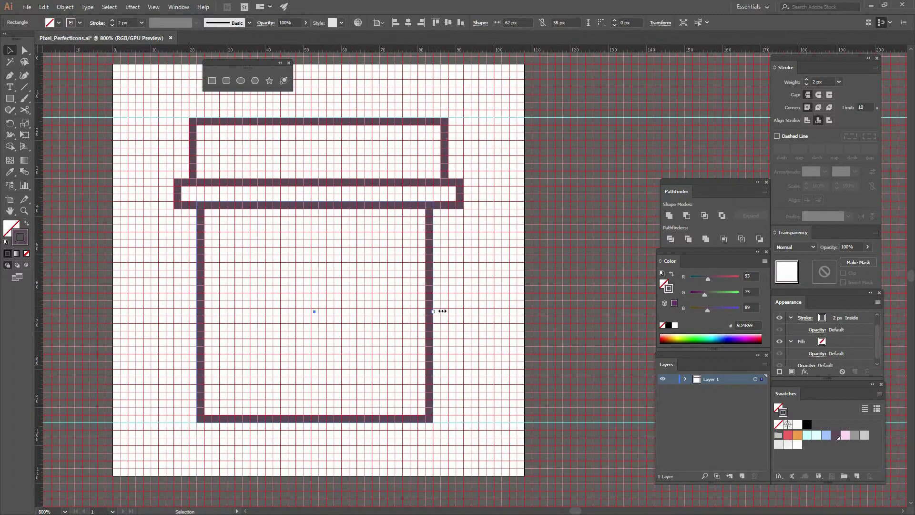
pyautogui.moveTo(463, 302); pyautogui.dragTo(463, 301)
pyautogui.click(456, 294)
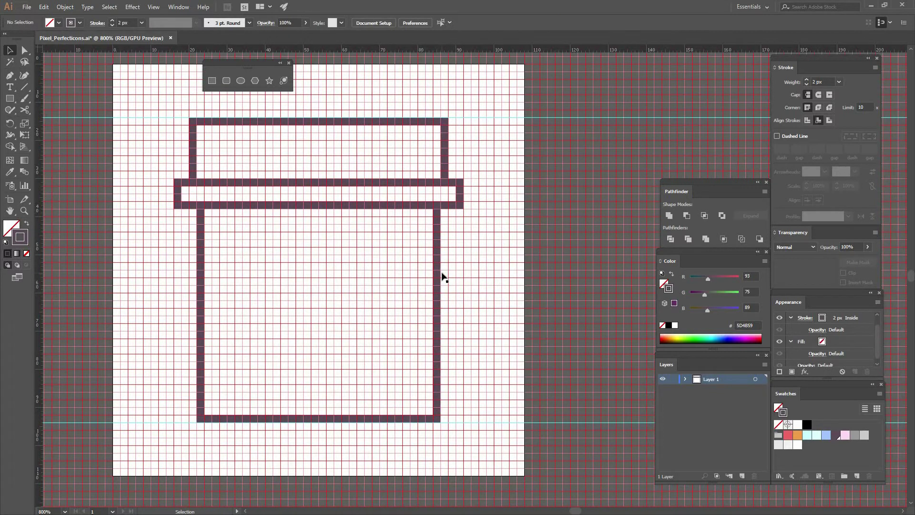
# - Draw a 52 x 44 px label rectangle inside the bottle body, with even gaps at its sides, and deselect it
pyautogui.click(211, 81)
pyautogui.moveTo(220, 231); pyautogui.dragTo(417, 399)
pyautogui.press('v')
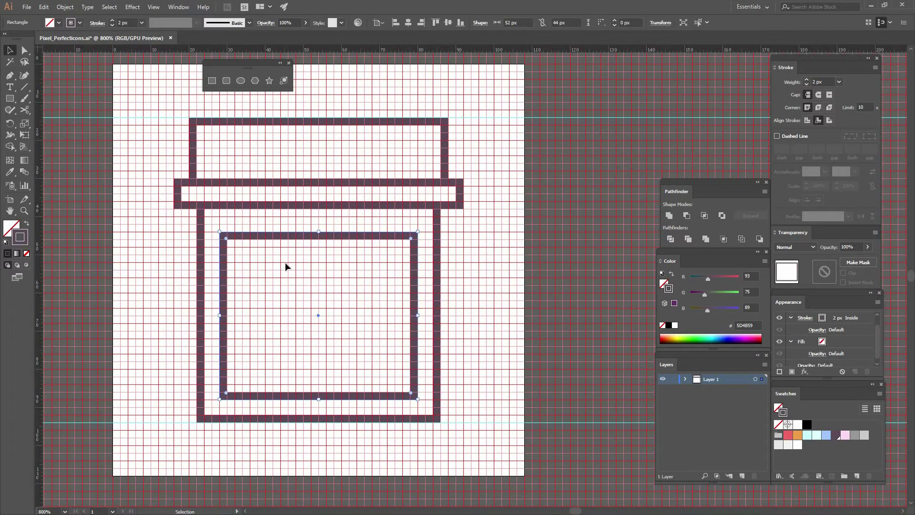
pyautogui.click(340, 291)
pyautogui.press('m')
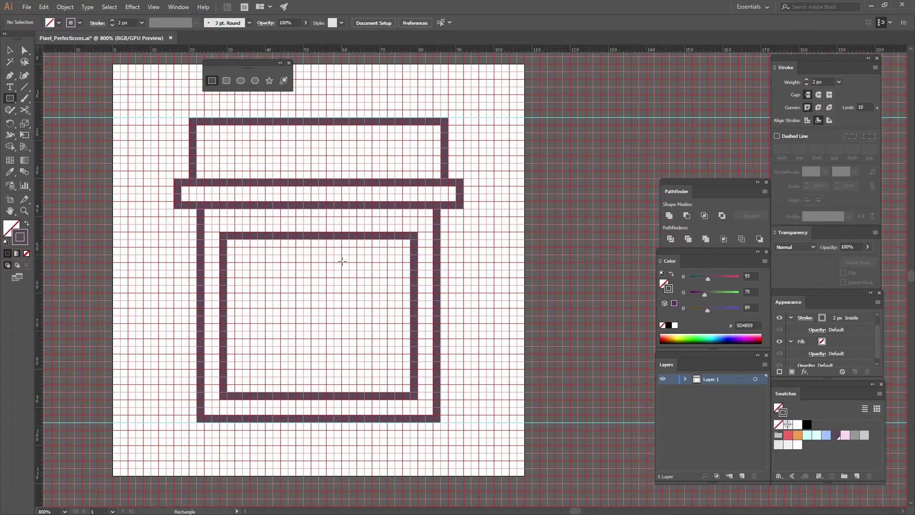
# - Draw a 12 px square outline in the label's upper right area and enlarge it to 14 x 14 px
pyautogui.moveTo(361, 287); pyautogui.dragTo(386, 308)
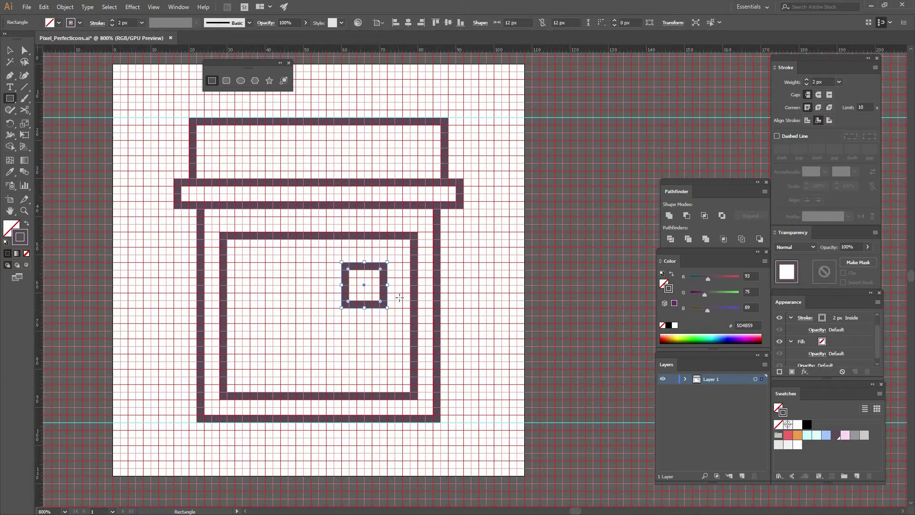
pyautogui.press('v')
pyautogui.moveTo(389, 263); pyautogui.dragTo(401, 219)
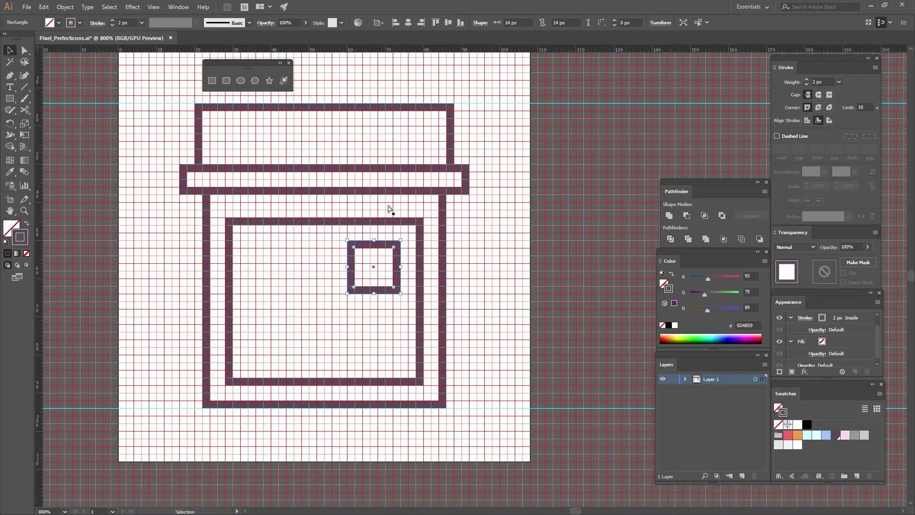
# - Draw a 2 x 14 px vertical bar below the small square, towards its right side, and deselect it
pyautogui.hotkey('ctrl', '+')
pyautogui.hotkey('ctrl', '+')
pyautogui.moveTo(427, 280); pyautogui.dragTo(373, 217)
pyautogui.click(213, 81)
pyautogui.press('m')
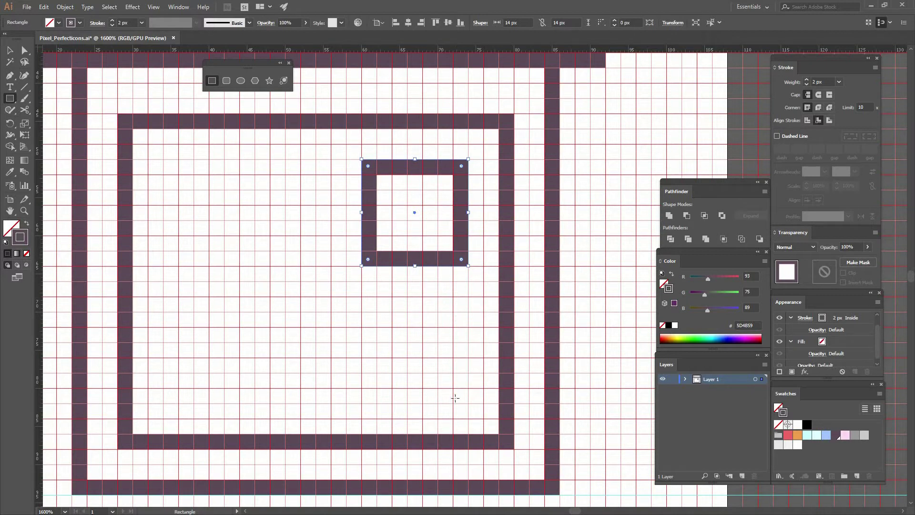
pyautogui.moveTo(455, 398)
pyautogui.mouseDown()
pyautogui.moveTo(455, 412)
pyautogui.moveTo(454, 404)
pyautogui.mouseUp()
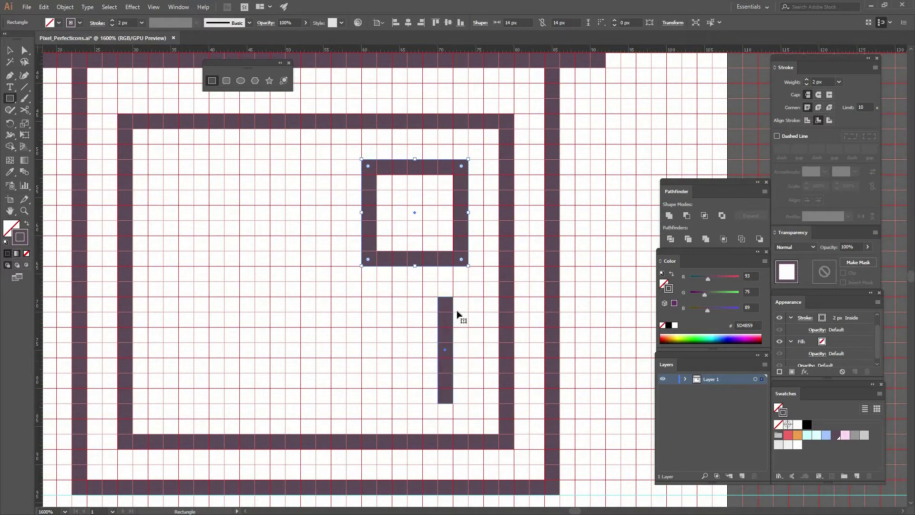
pyautogui.press('v')
pyautogui.click(424, 330)
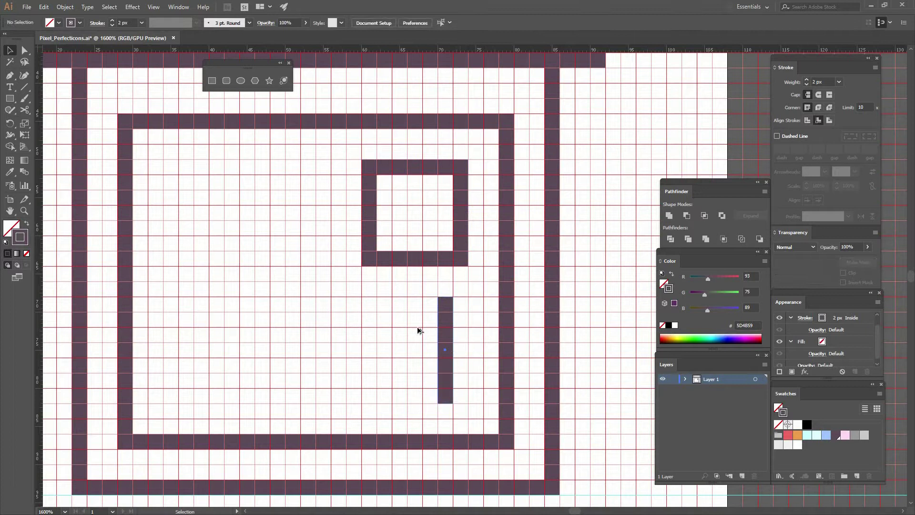
# - Copy the bar twice to the left at 4 px spacing and shorten the original rightmost bar to 8 px from its lower end
pyautogui.moveTo(418, 329); pyautogui.dragTo(415, 330)
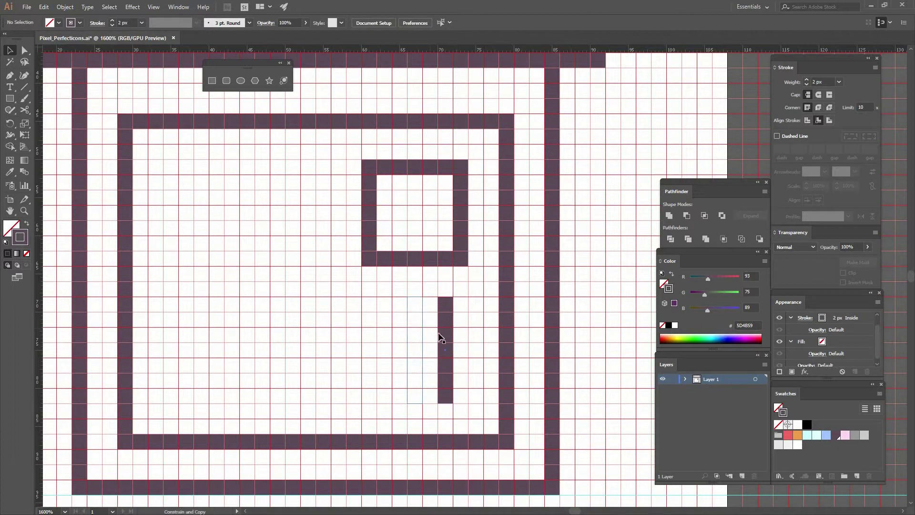
pyautogui.click(447, 395)
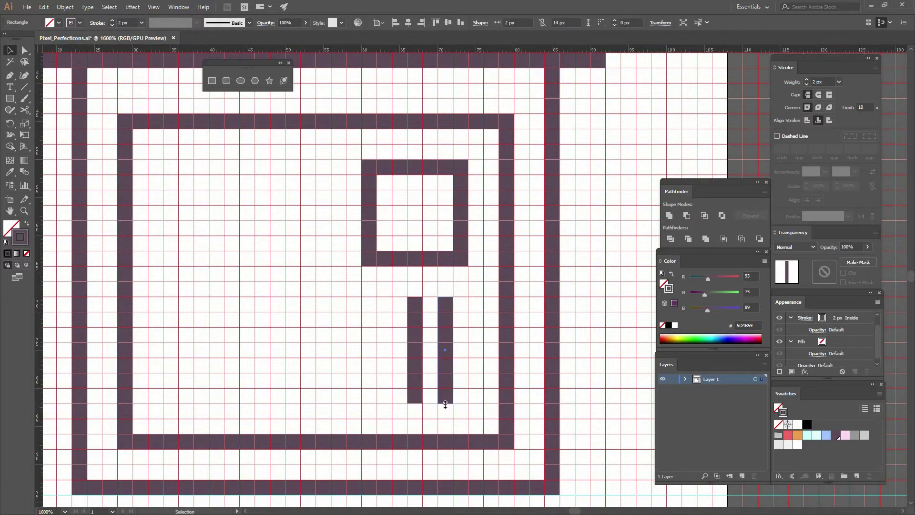
pyautogui.moveTo(446, 404); pyautogui.dragTo(395, 360)
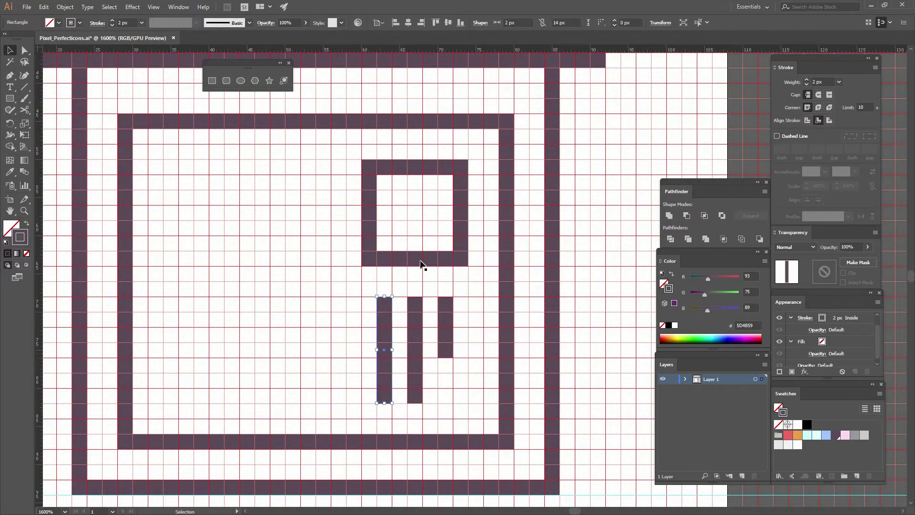
pyautogui.click(386, 244)
# - Draw a plus sign centred in the small square from crossed 2 x 6 px and 6 x 2 px bars, then deselect
pyautogui.moveTo(386, 244); pyautogui.dragTo(337, 251)
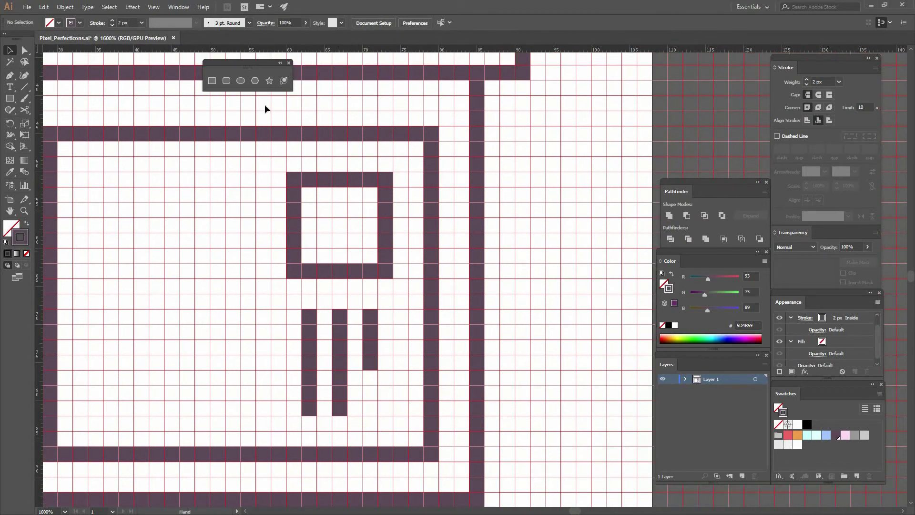
pyautogui.click(212, 81)
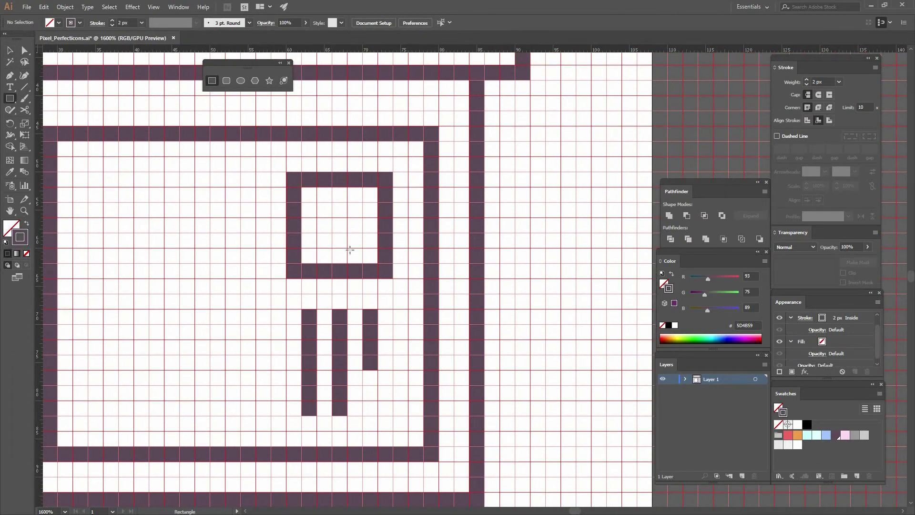
pyautogui.moveTo(332, 202); pyautogui.dragTo(348, 248)
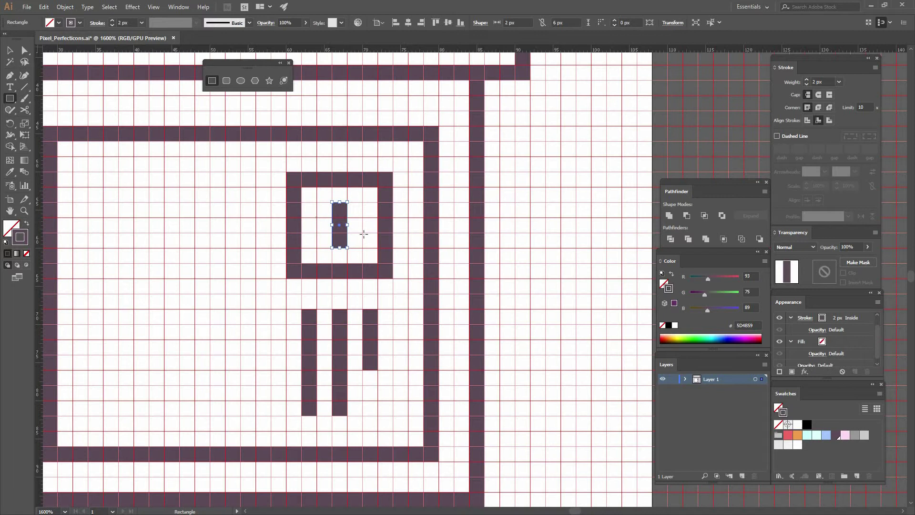
pyautogui.moveTo(316, 217); pyautogui.dragTo(487, 171)
pyautogui.press('v')
pyautogui.click(366, 261)
# - Draw a 2 x 32 px vertical bar to the left of the small square, spanning the height of the label's contents
pyautogui.click(214, 80)
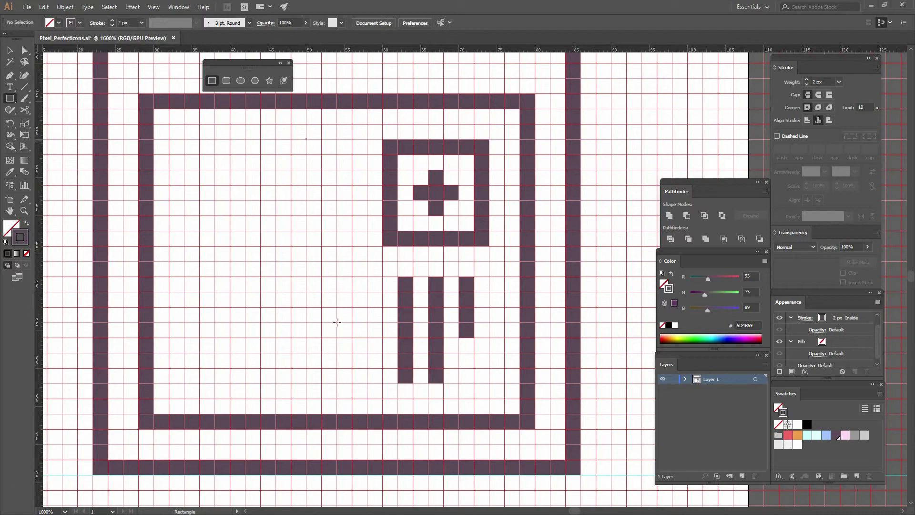
pyautogui.moveTo(306, 139); pyautogui.dragTo(319, 379)
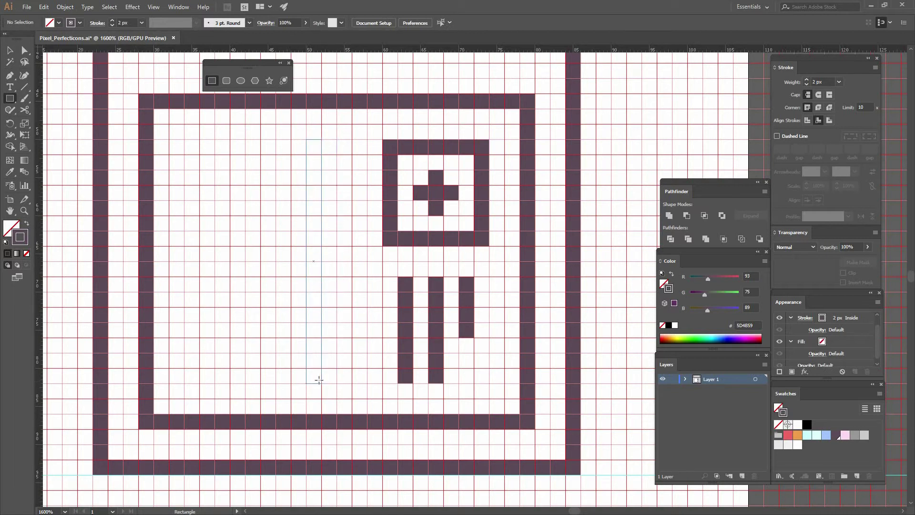
pyautogui.press('v')
pyautogui.click(338, 300)
# - Copy the tall bar 4 px to each side and turn the left copy into two stacked 14 px bars with a gap between them
pyautogui.moveTo(315, 265); pyautogui.dragTo(333, 273)
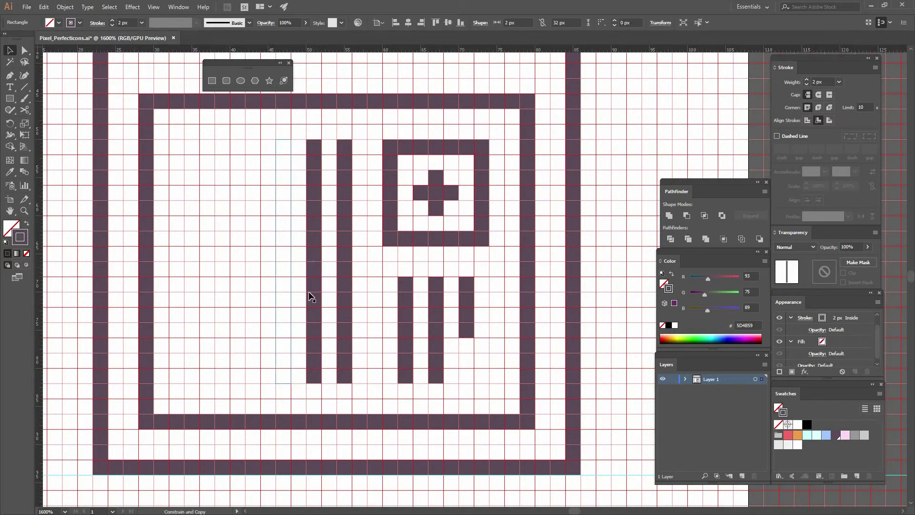
pyautogui.hotkey('ctrl', 'd')
pyautogui.moveTo(280, 384); pyautogui.dragTo(292, 231)
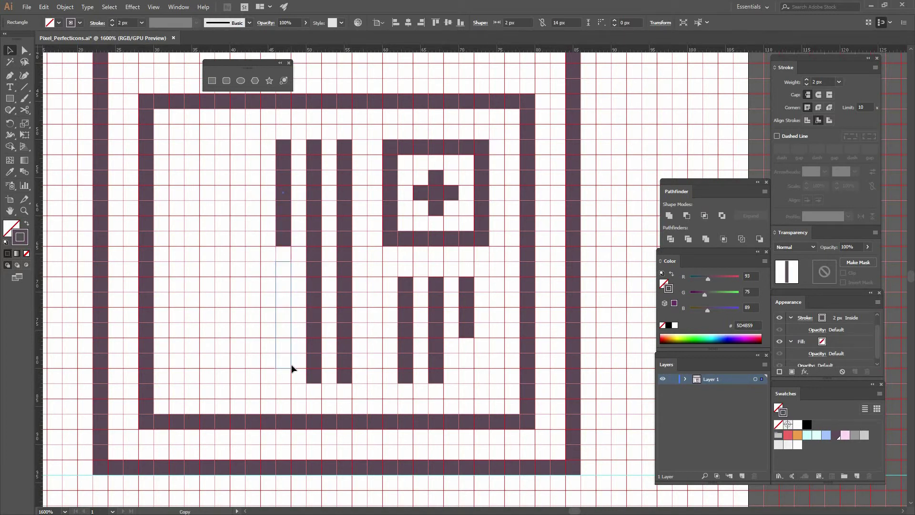
pyautogui.click(258, 249)
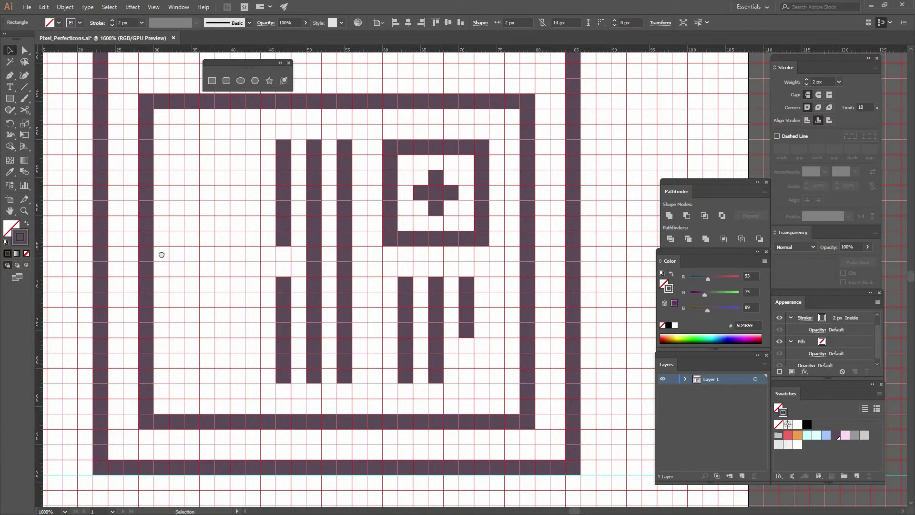
# - Select all bars, the small square and its plus sign without the body and label outlines, and move them 6 px left
pyautogui.moveTo(171, 286); pyautogui.dragTo(68, 329)
pyautogui.moveTo(221, 290); pyautogui.dragTo(249, 266)
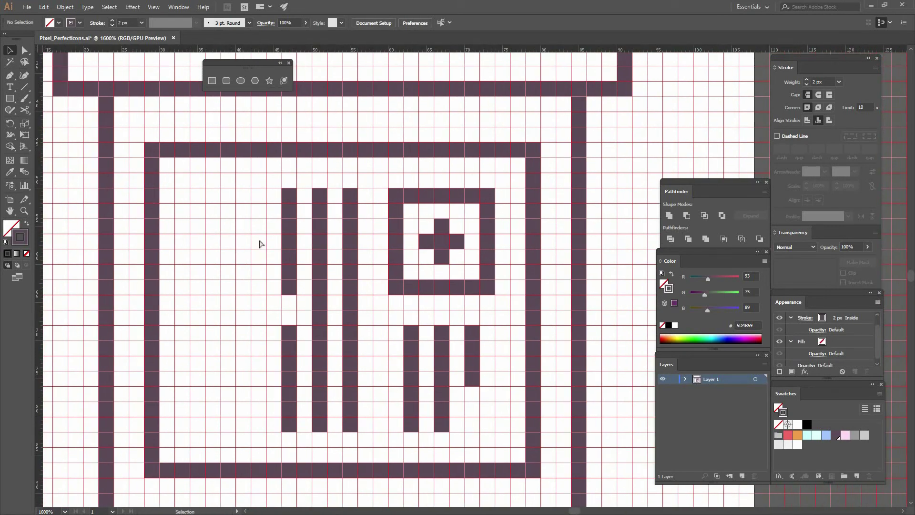
pyautogui.hotkey('ctrl', '-')
pyautogui.hotkey('ctrl', '-')
pyautogui.hscroll(3, 386, 286)
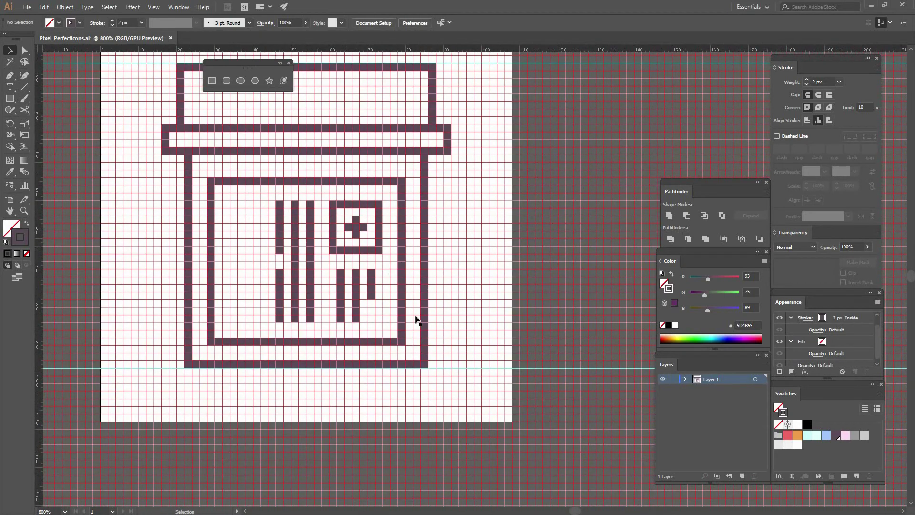
pyautogui.moveTo(279, 216); pyautogui.dragTo(247, 195)
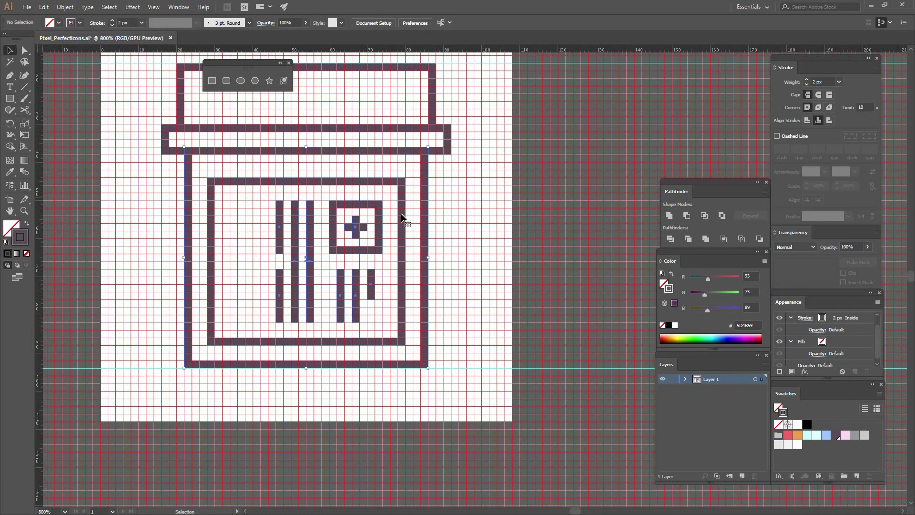
pyautogui.keyDown('shift'); pyautogui.click(401, 219); pyautogui.keyUp('shift')
pyautogui.keyDown('shift'); pyautogui.click(424, 229); pyautogui.keyUp('shift')
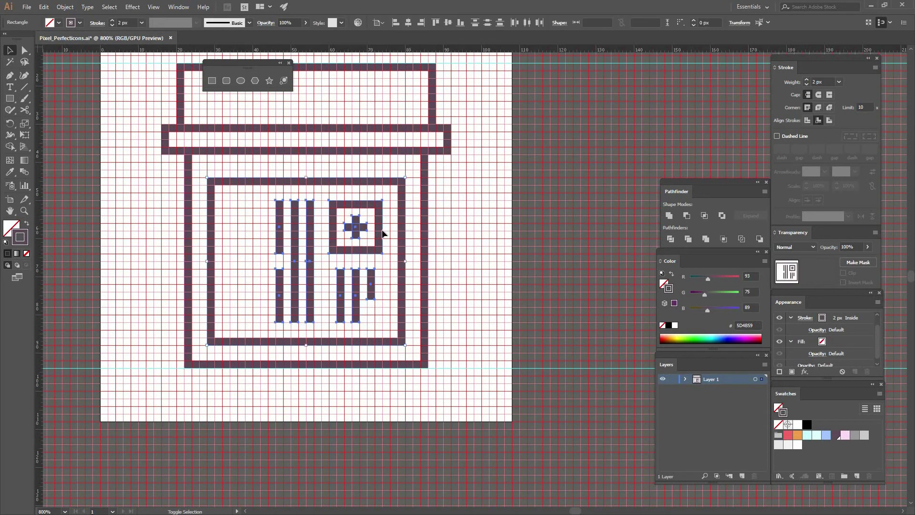
pyautogui.keyDown('shift'); pyautogui.click(402, 230); pyautogui.keyUp('shift')
pyautogui.moveTo(380, 230); pyautogui.dragTo(359, 230)
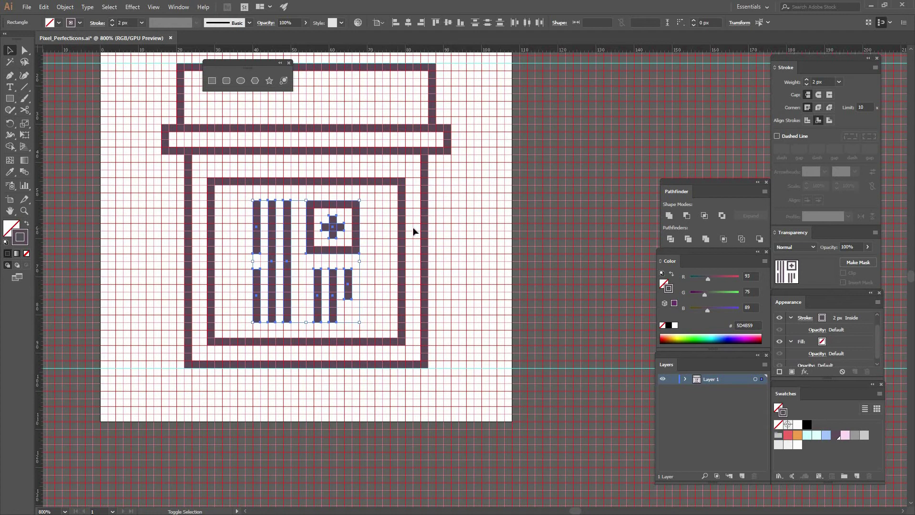
pyautogui.click(388, 230)
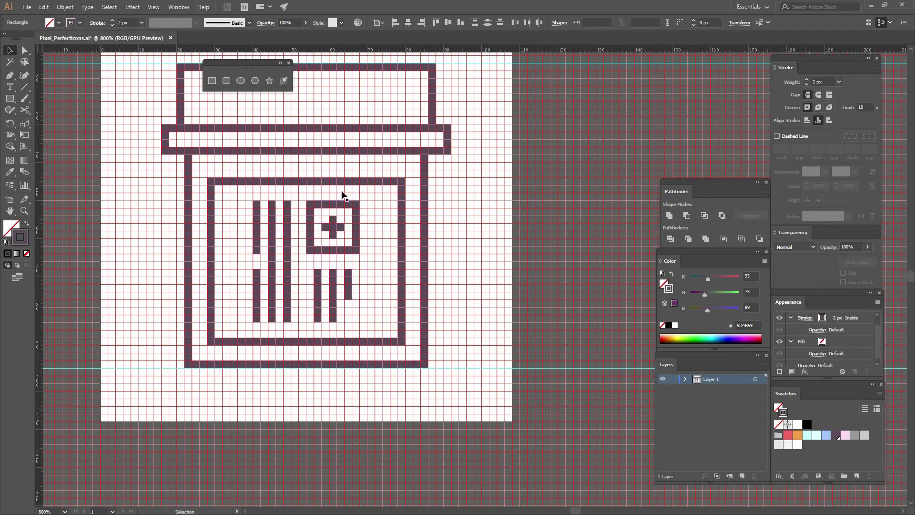
# - Move the right-side anchor points of the cap, rim, body and label inward by 2 px using Direct Selection
pyautogui.scroll(2, 458, 401)
pyautogui.press('a')
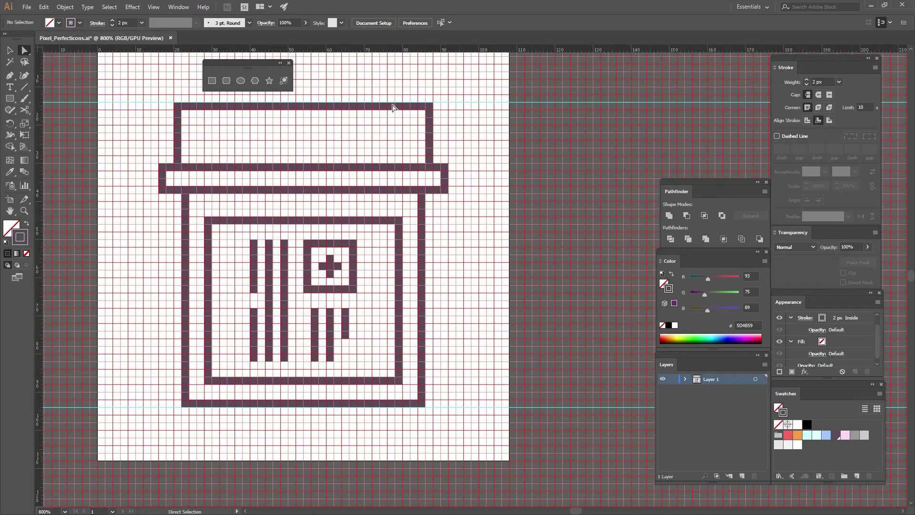
pyautogui.moveTo(388, 92); pyautogui.dragTo(424, 105)
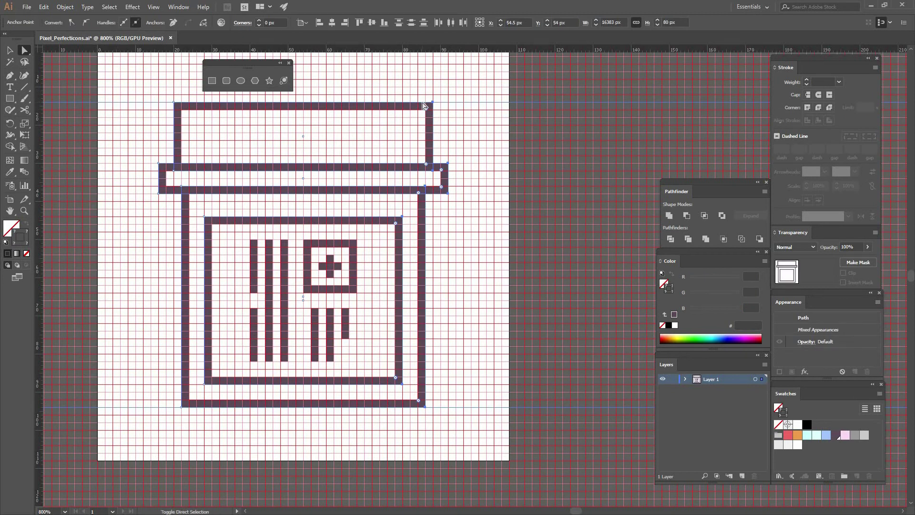
pyautogui.press('Left')
pyautogui.press('Left')
pyautogui.press('Left')
pyautogui.press('Left')
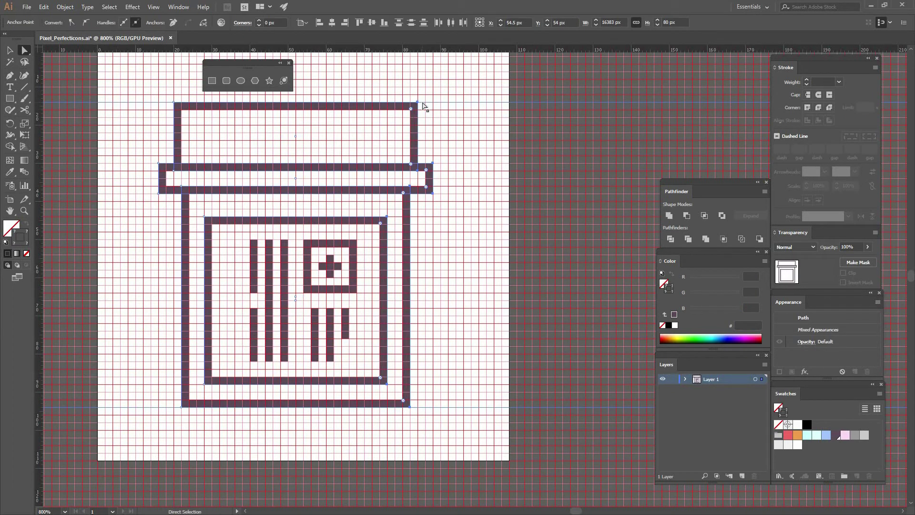
pyautogui.press('Left')
pyautogui.press('Left')
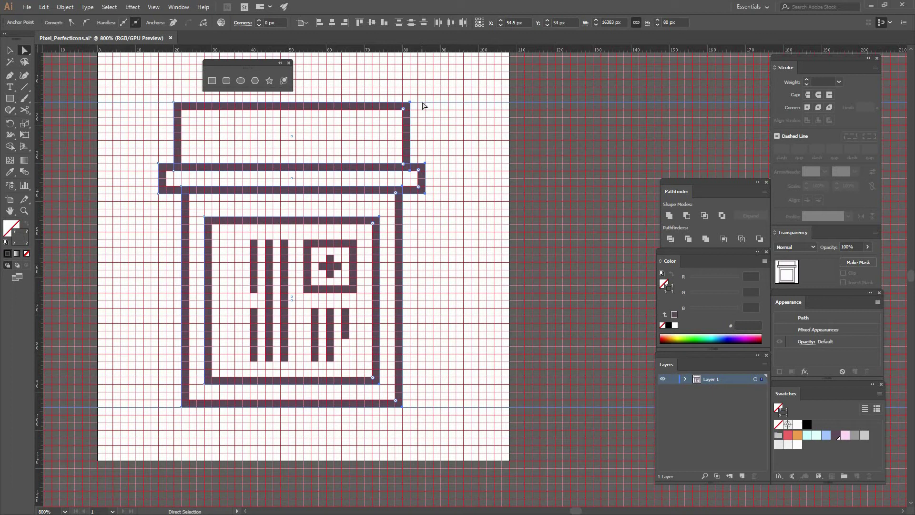
pyautogui.press('Right')
pyautogui.press('Right')
pyautogui.press('Right')
pyautogui.press('Right')
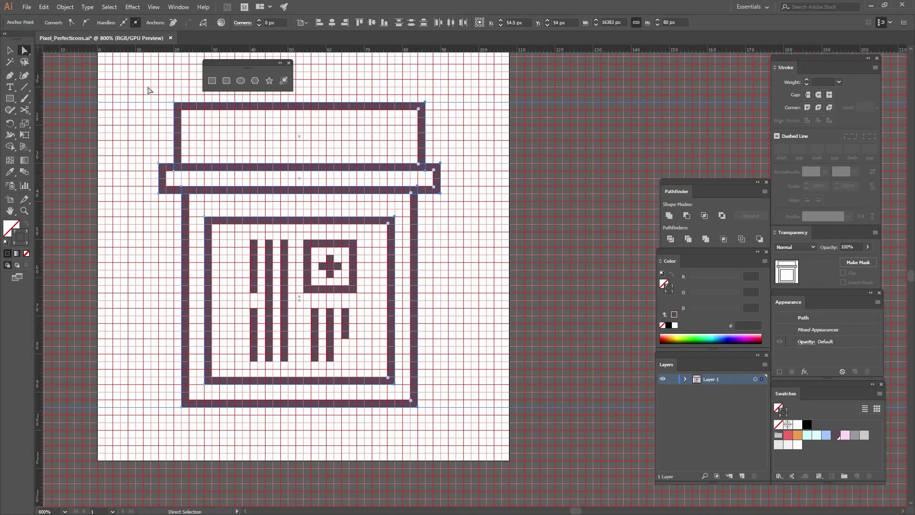
# - Move the left-side anchor points of the cap, rim, body and label inward by 2 px, then deselect
pyautogui.moveTo(207, 402); pyautogui.dragTo(234, 418)
pyautogui.press('Right')
pyautogui.press('Right')
pyautogui.press('Right')
pyautogui.press('Left')
pyautogui.press('Left')
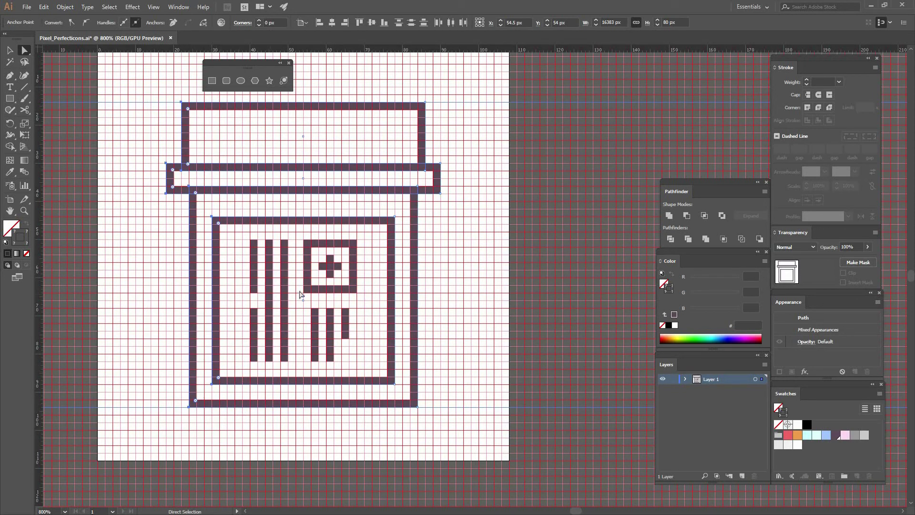
pyautogui.click(230, 100)
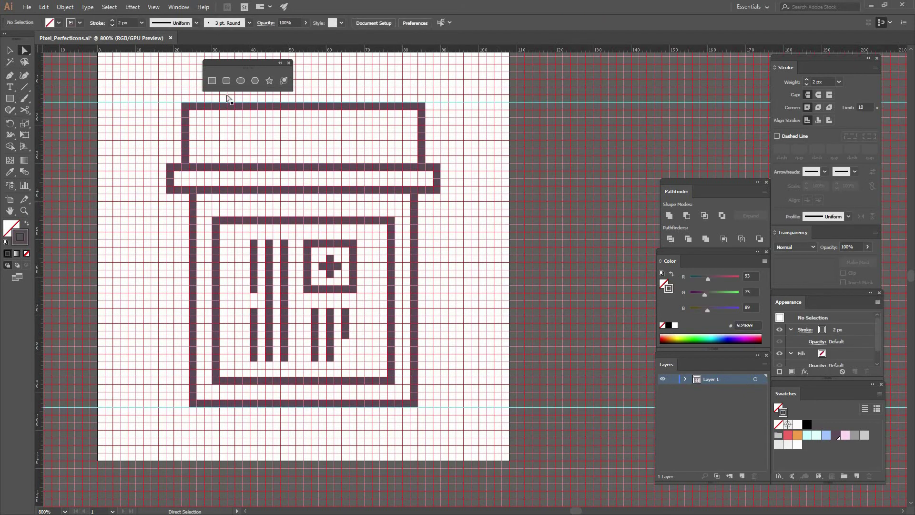
# - Draw a 2 x 14 px vertical bar just inside the cap's left edge and align its 2 px stroke to the inside with mitered corners
pyautogui.click(212, 83)
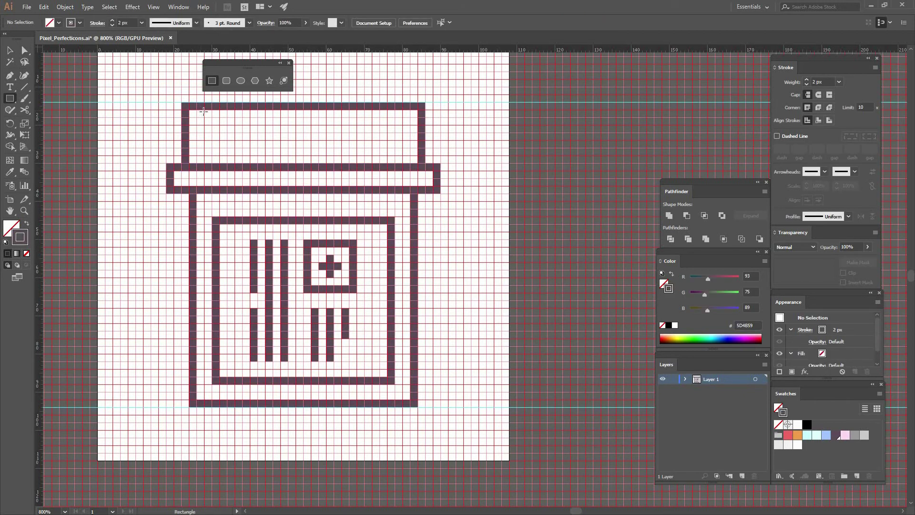
pyautogui.moveTo(203, 165); pyautogui.dragTo(194, 109)
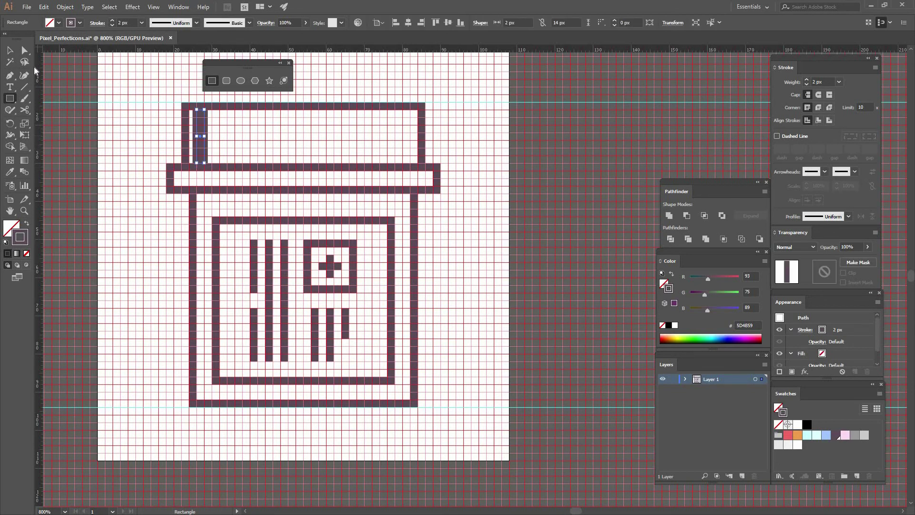
pyautogui.click(10, 50)
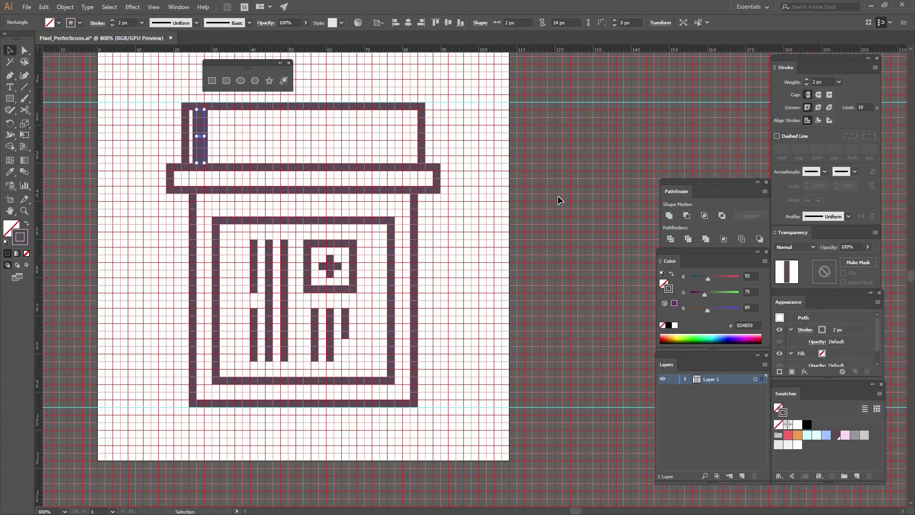
pyautogui.click(818, 107)
pyautogui.click(808, 107)
pyautogui.click(819, 121)
pyautogui.click(361, 144)
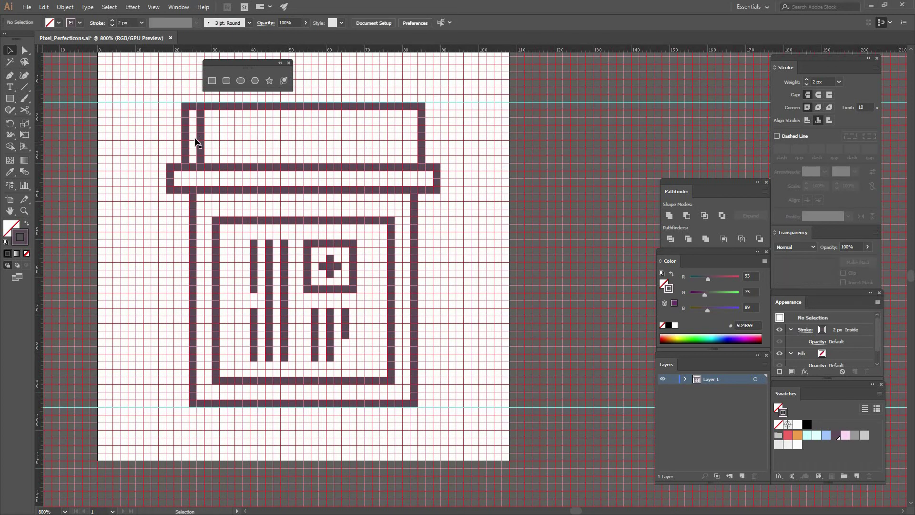
# - Duplicate the cap's vertical bar 6 px to the right and repeat the copy to make nine evenly spaced ridges across the cap, ending deselected
pyautogui.moveTo(197, 138); pyautogui.dragTo(229, 138)
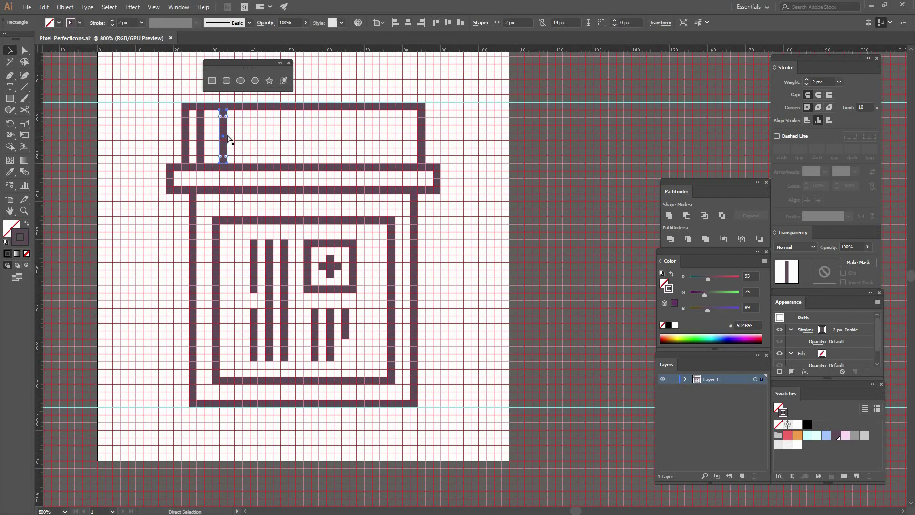
pyautogui.hotkey('ctrl', 'd')
pyautogui.hotkey('ctrl', 'd')
pyautogui.hotkey('ctrl', 'd')
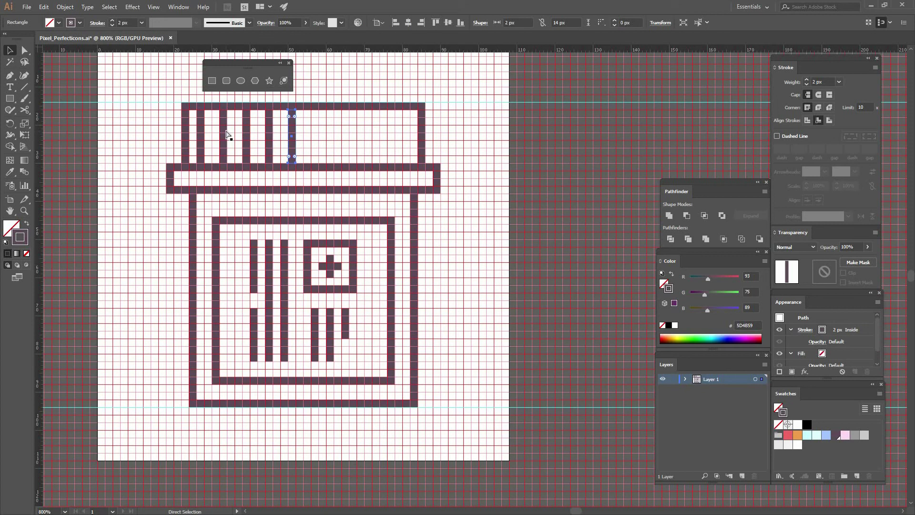
pyautogui.hotkey('ctrl', 'd')
pyautogui.hotkey('ctrl', 'd')
pyautogui.hotkey('ctrl', 'd')
pyautogui.hotkey('ctrl', 'd')
pyautogui.hotkey('ctrl', 'd')
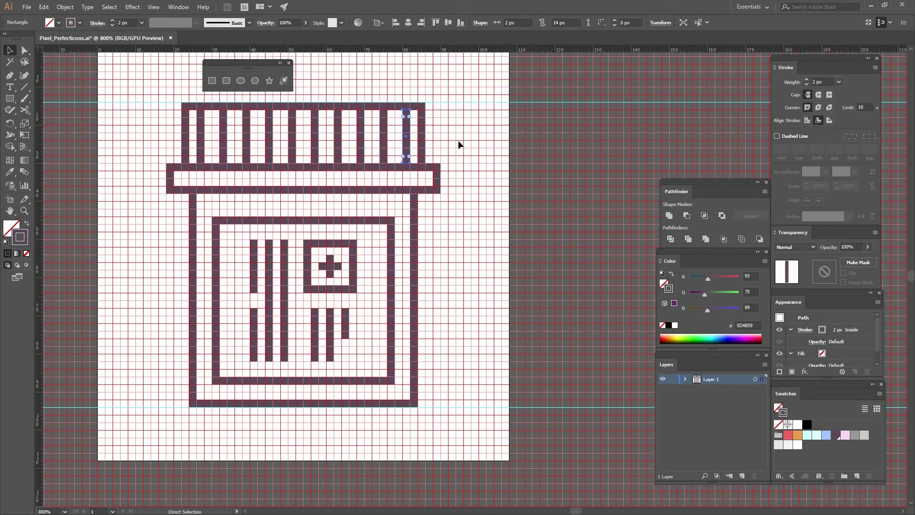
pyautogui.click(259, 213)
# - Inspect the whole icon in the Save for Web preview as PNG-24 at 800% magnification, and close it without exporting
pyautogui.press('space')
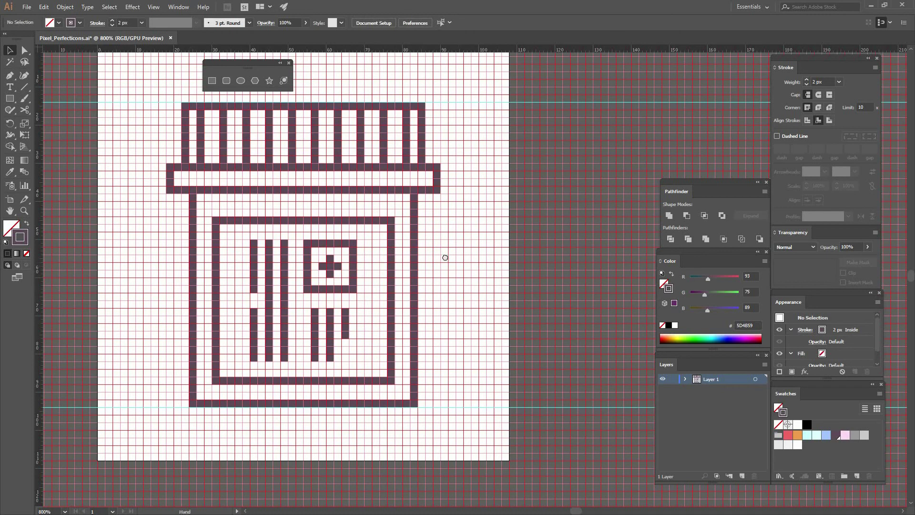
pyautogui.moveTo(446, 257); pyautogui.dragTo(441, 284)
pyautogui.hotkey('ctrl', '-')
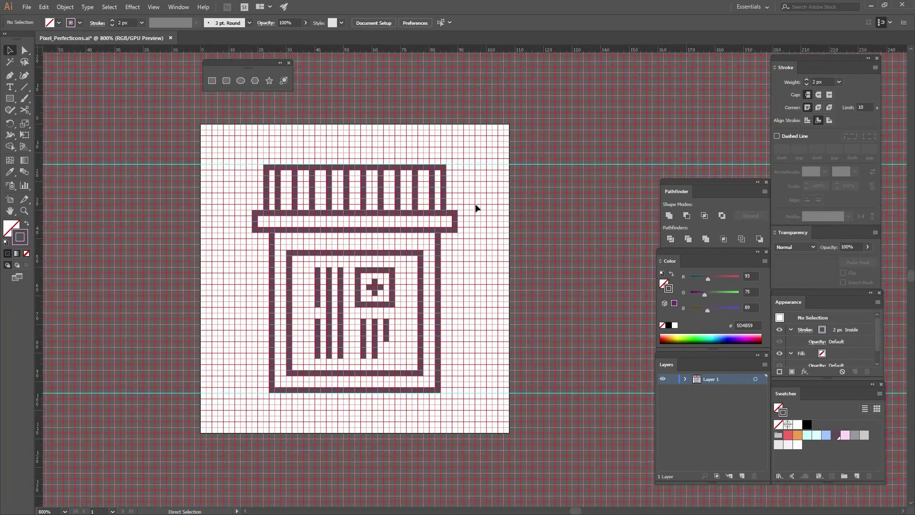
pyautogui.hotkey('ctrl', '-')
pyautogui.hotkey('ctrl', '-')
pyautogui.press('space')
pyautogui.moveTo(462, 242); pyautogui.dragTo(415, 230)
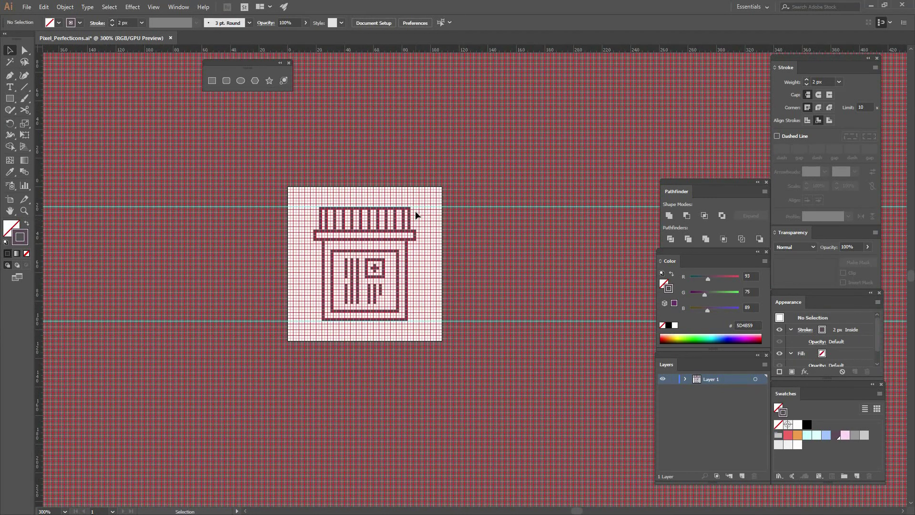
pyautogui.hotkey('ctrl', 'alt', 'shift', 's')
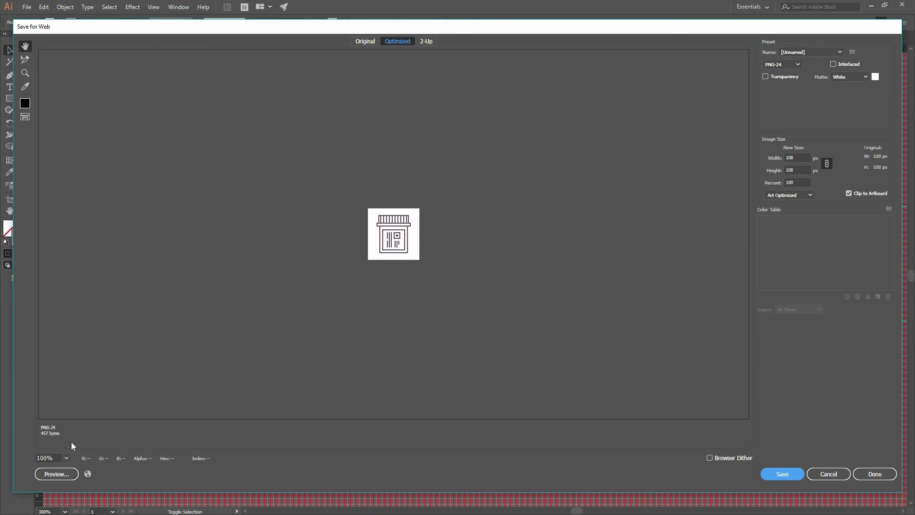
pyautogui.click(66, 458)
pyautogui.click(92, 371)
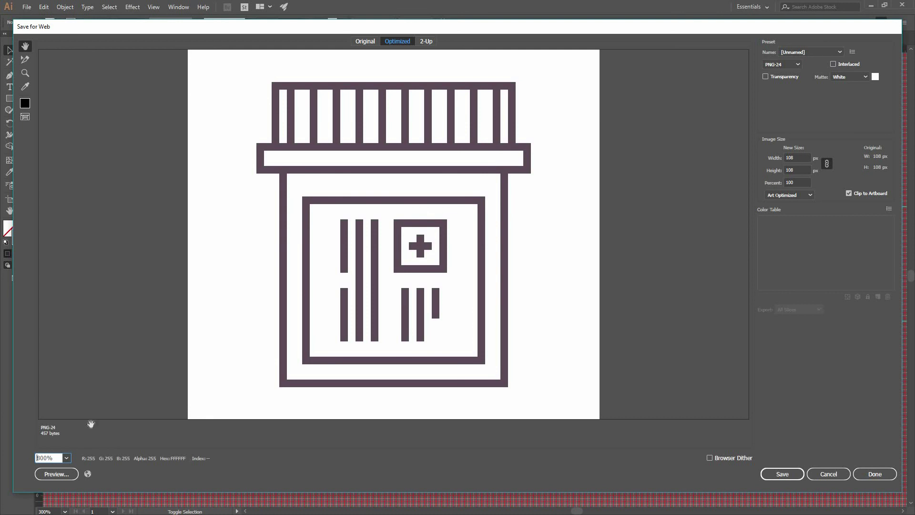
pyautogui.click(816, 476)
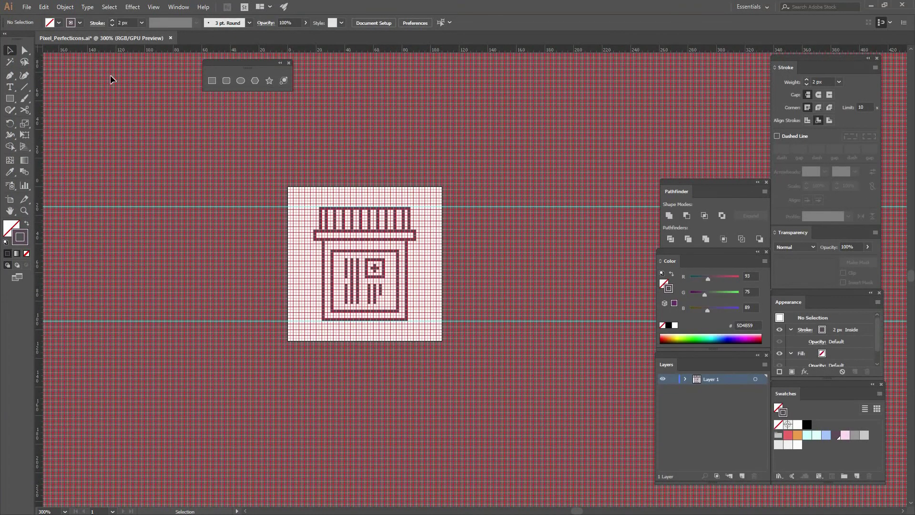